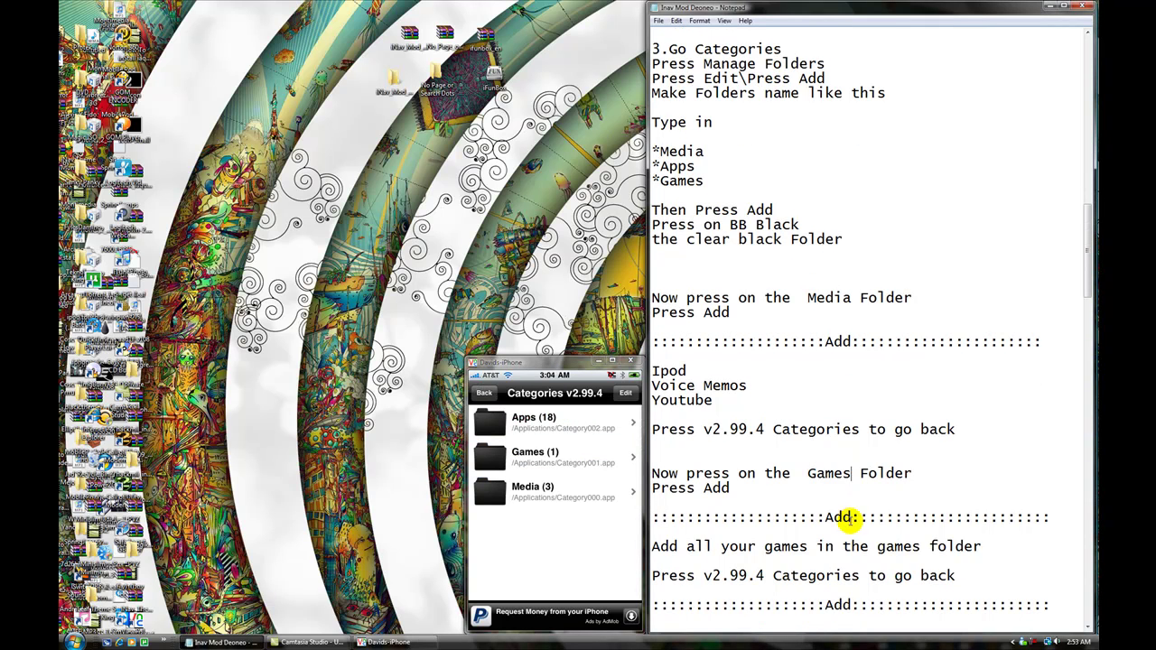
Review the add-games and open-Apps notes, then open the Apps folder in Categories
drag(659, 547, 988, 547)
click(990, 546)
scroll(987, 547, down, 1)
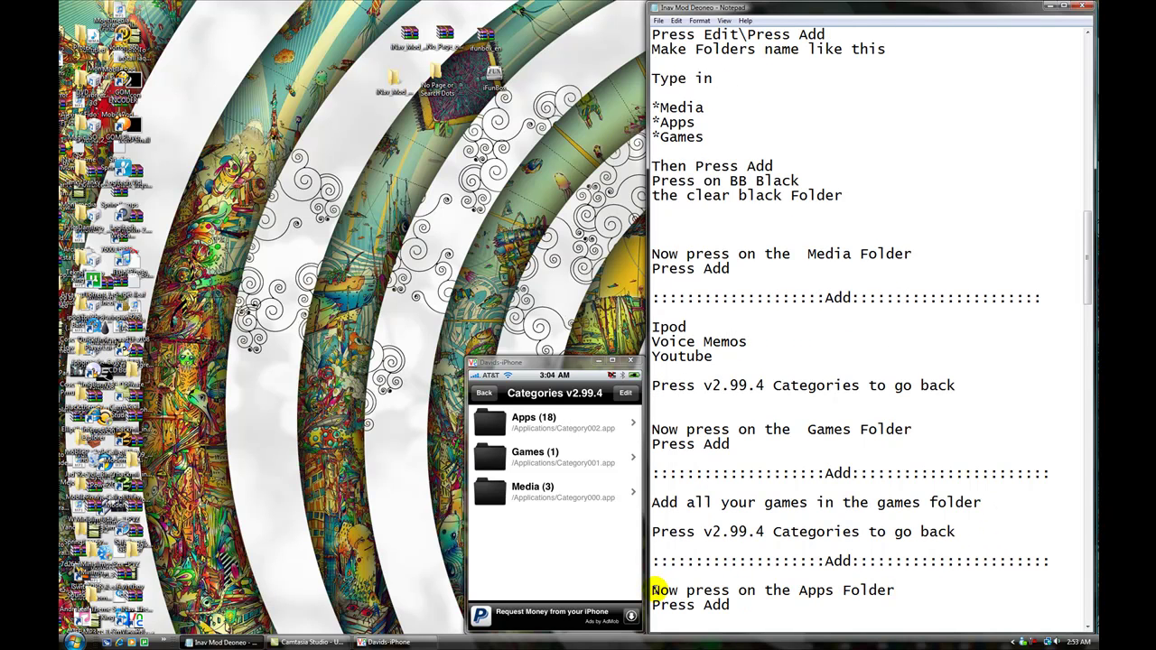
drag(653, 589, 905, 590)
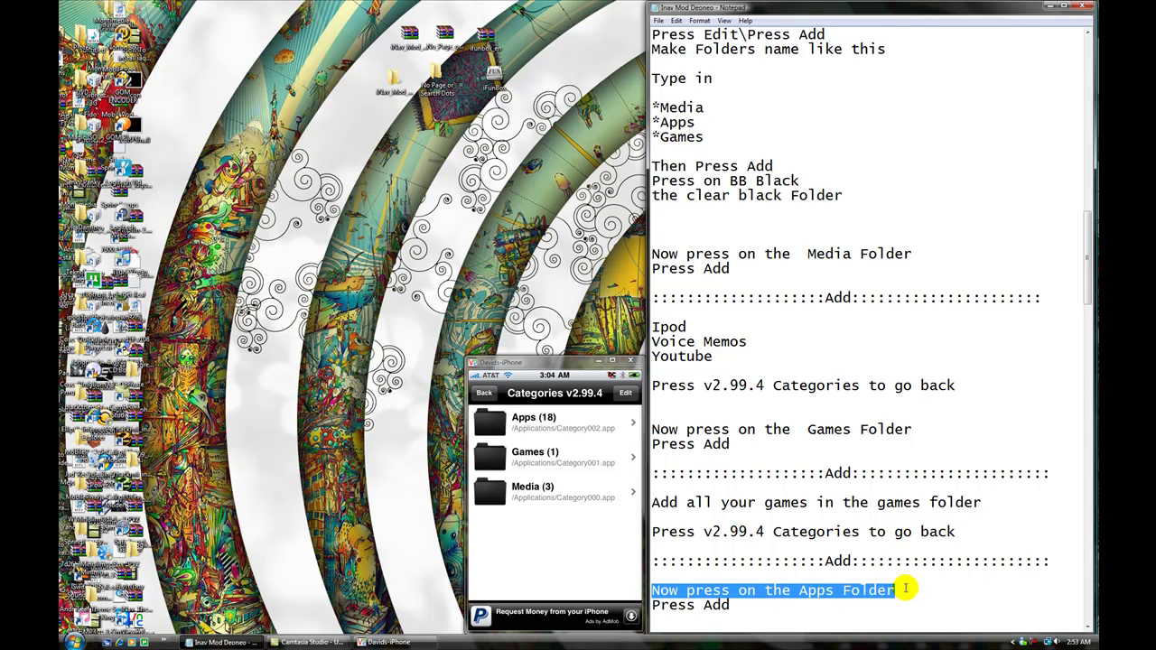
click(904, 590)
click(513, 424)
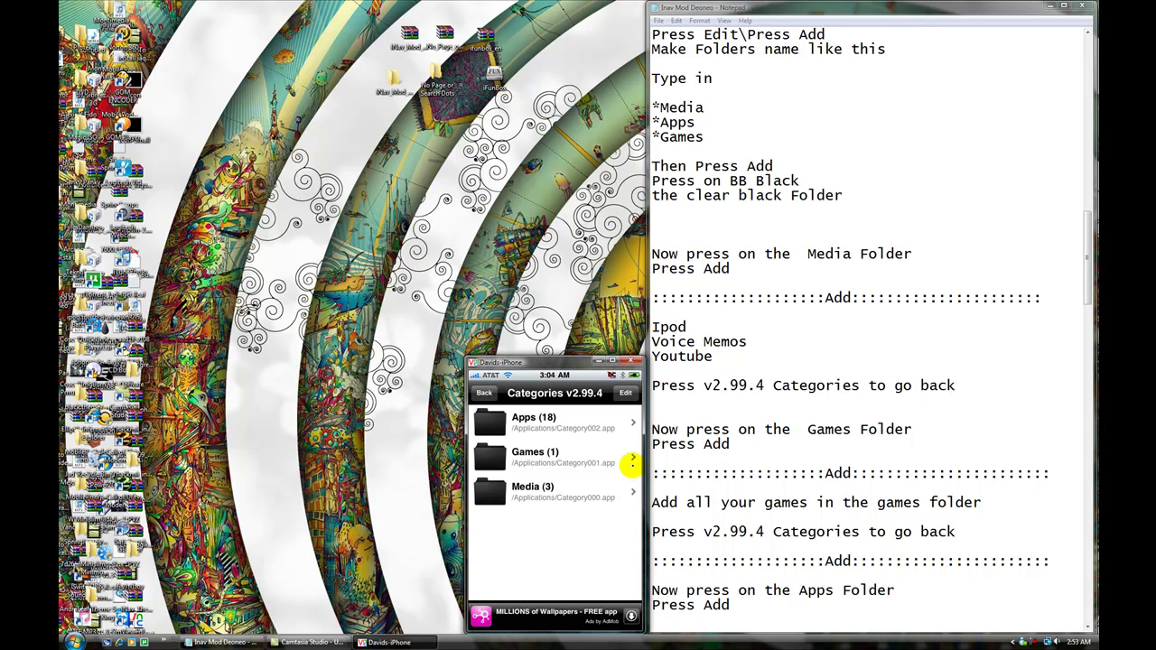
Check Calculator, Notes and App Store against the notes list and tap Add
scroll(1080, 271, down, 7)
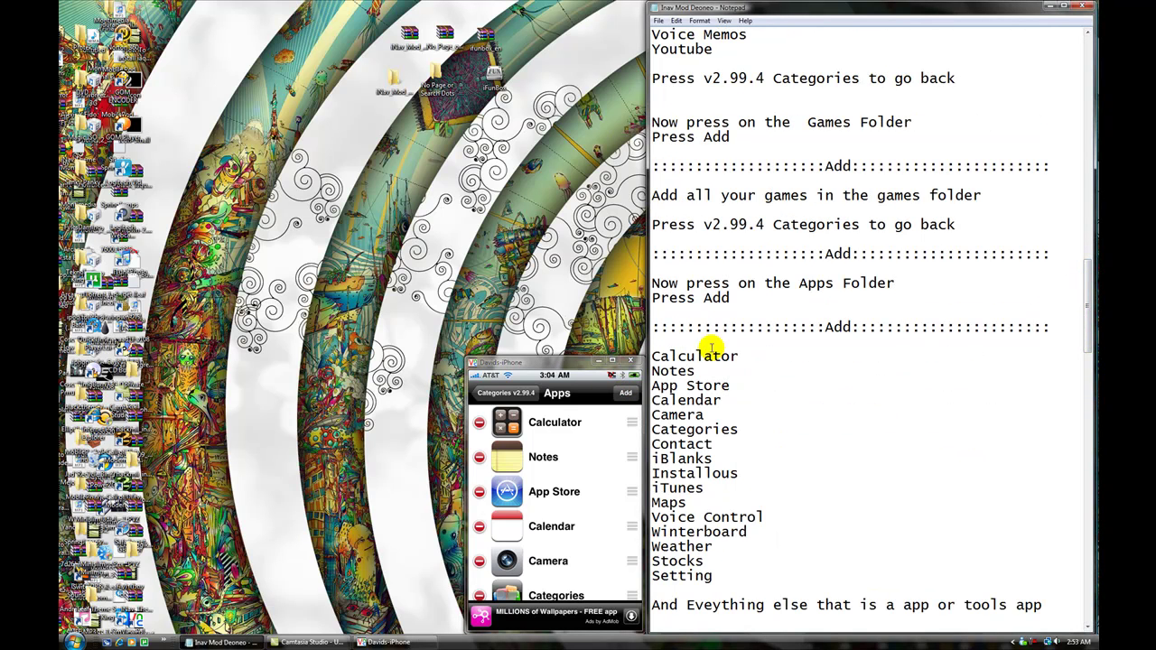
drag(651, 298, 731, 303)
click(731, 300)
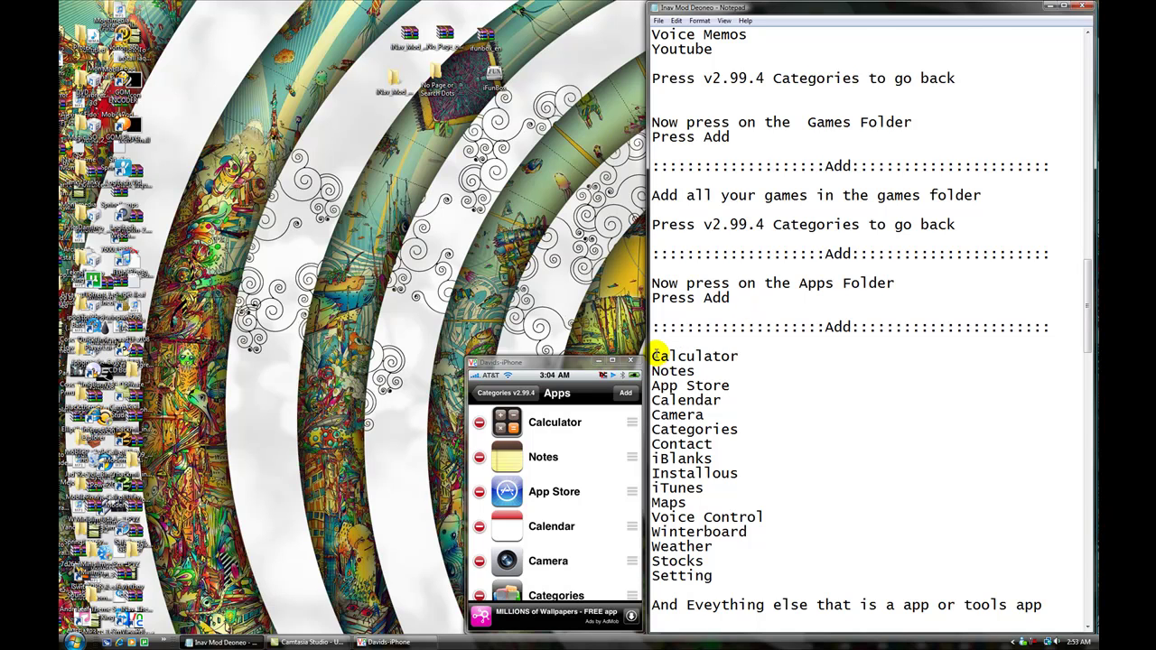
drag(701, 354, 768, 356)
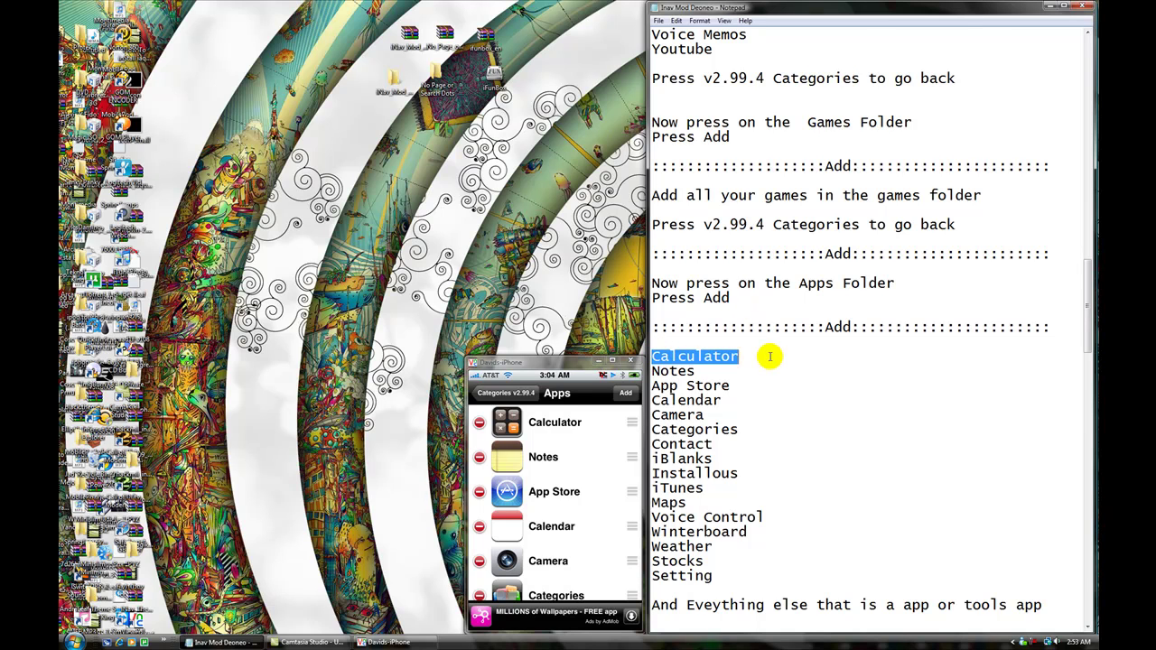
double_click(652, 371)
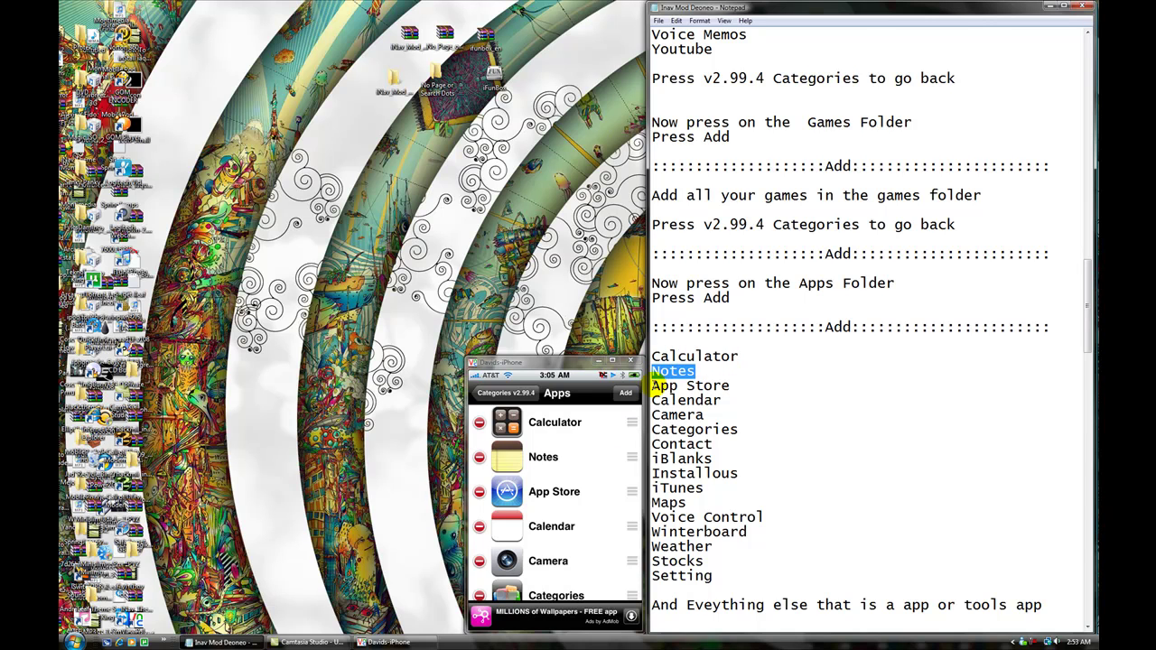
drag(652, 386, 747, 386)
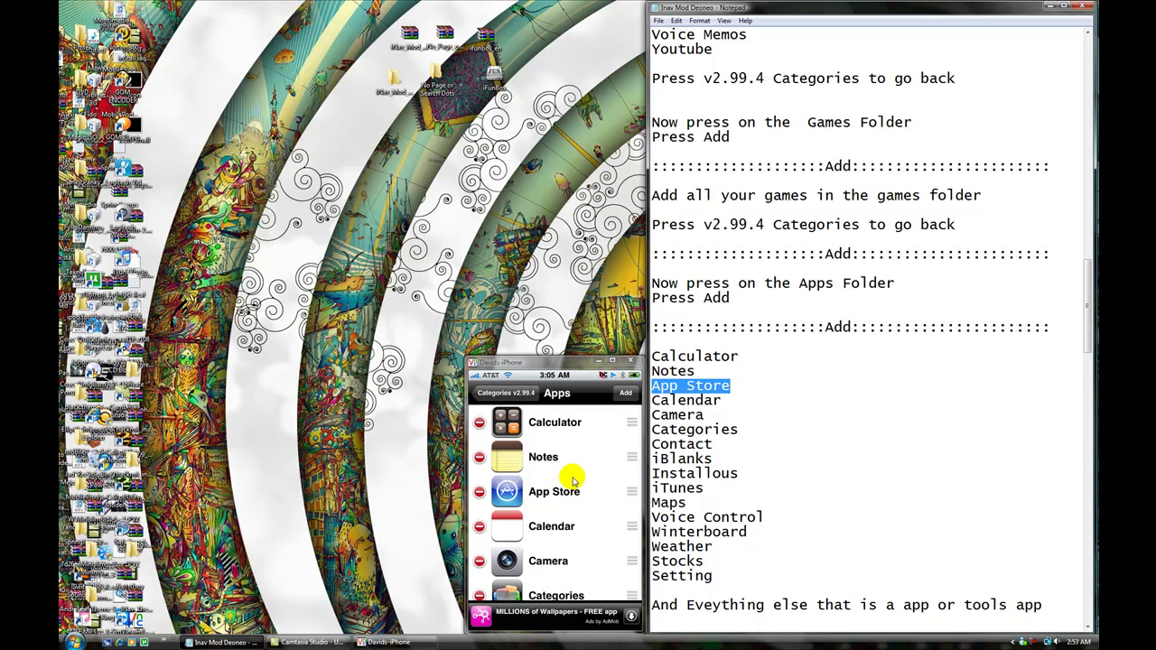
click(618, 390)
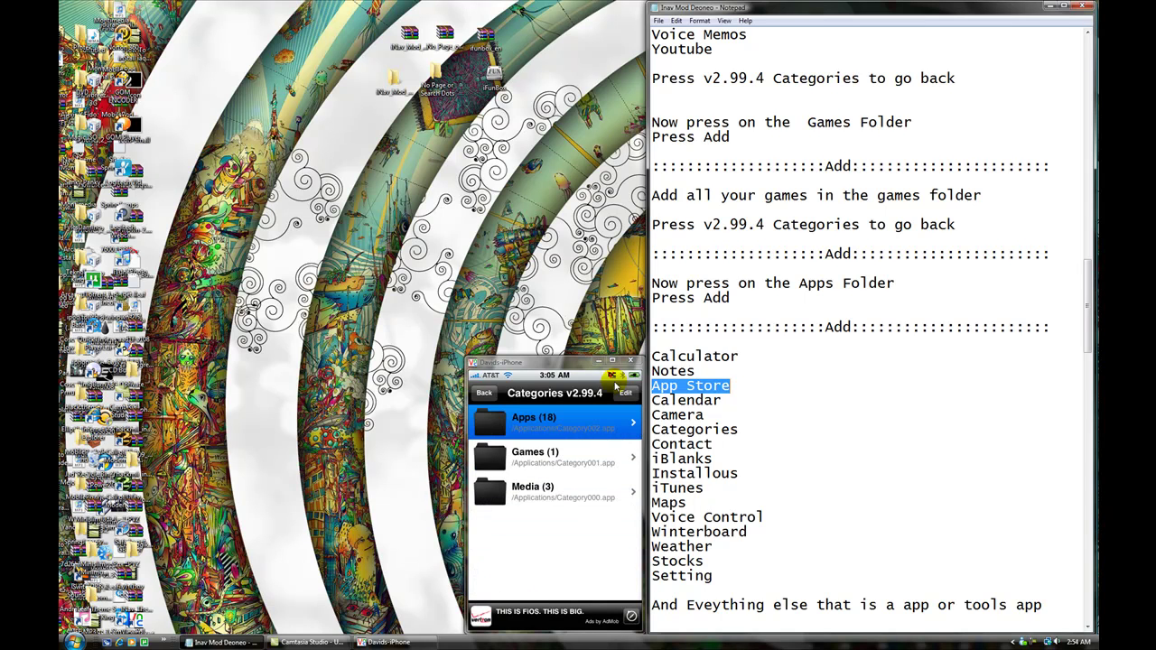
Reopen the Apps folder and verify Calendar, Camera, Categories, Contacts and iBlank
click(786, 417)
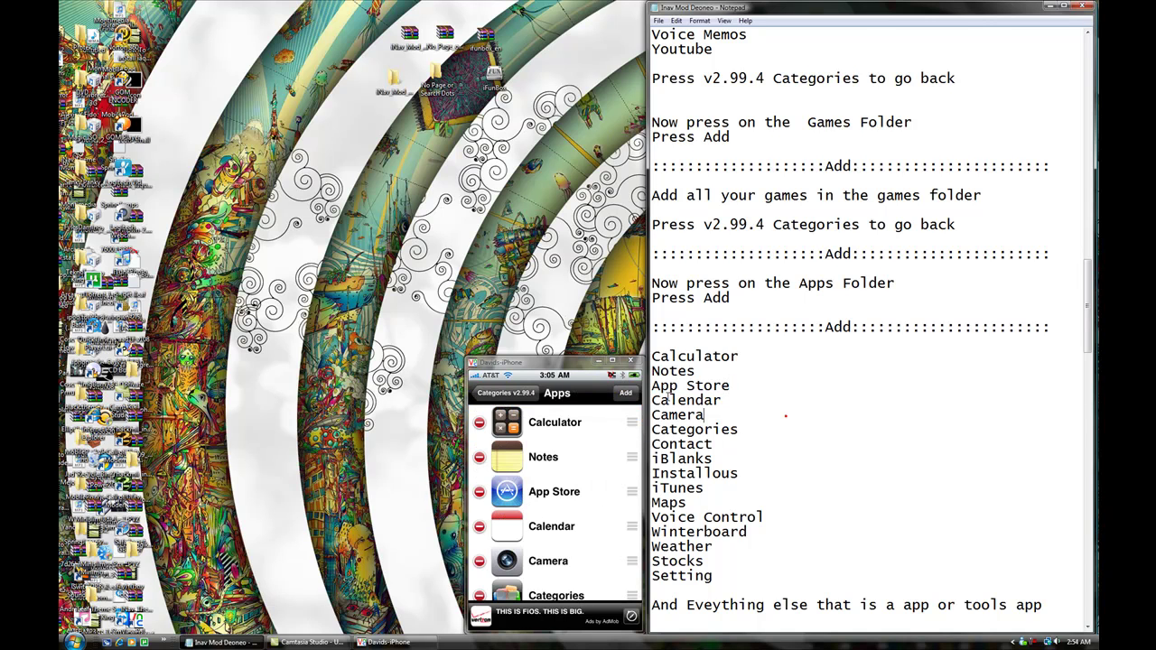
double_click(657, 399)
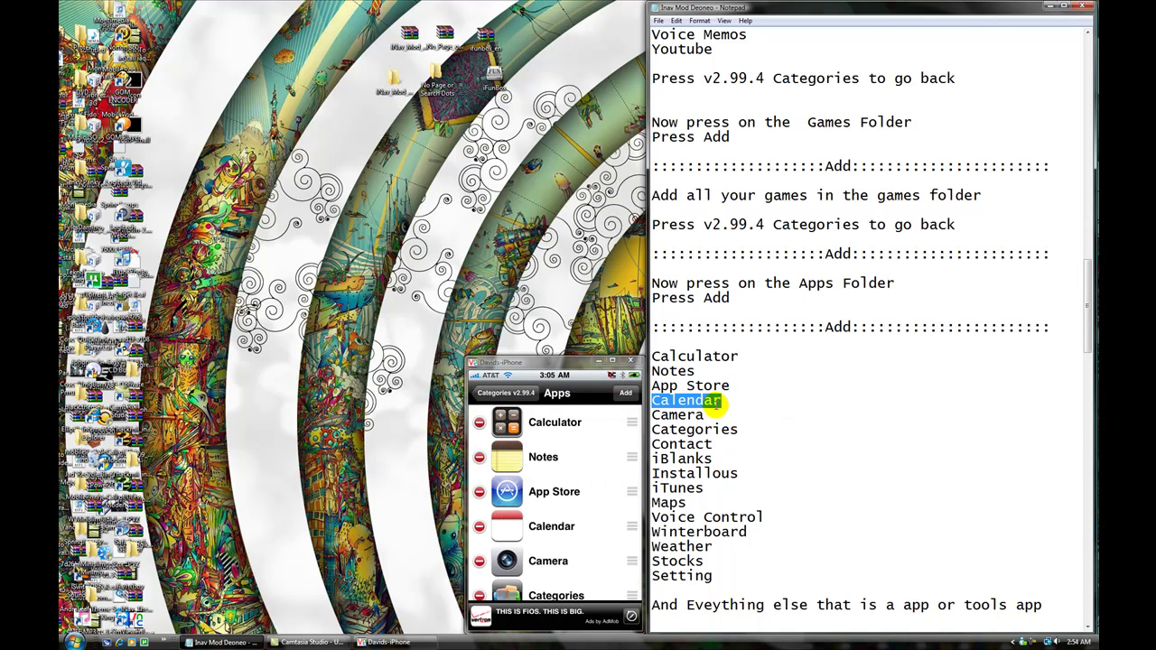
double_click(659, 415)
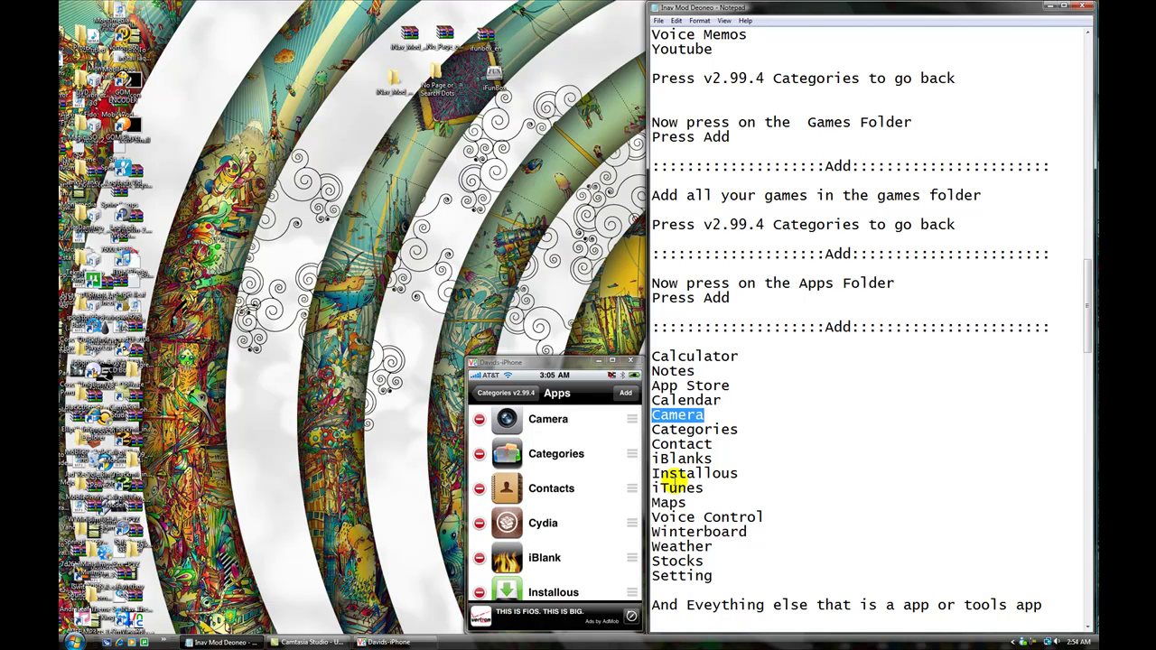
double_click(659, 428)
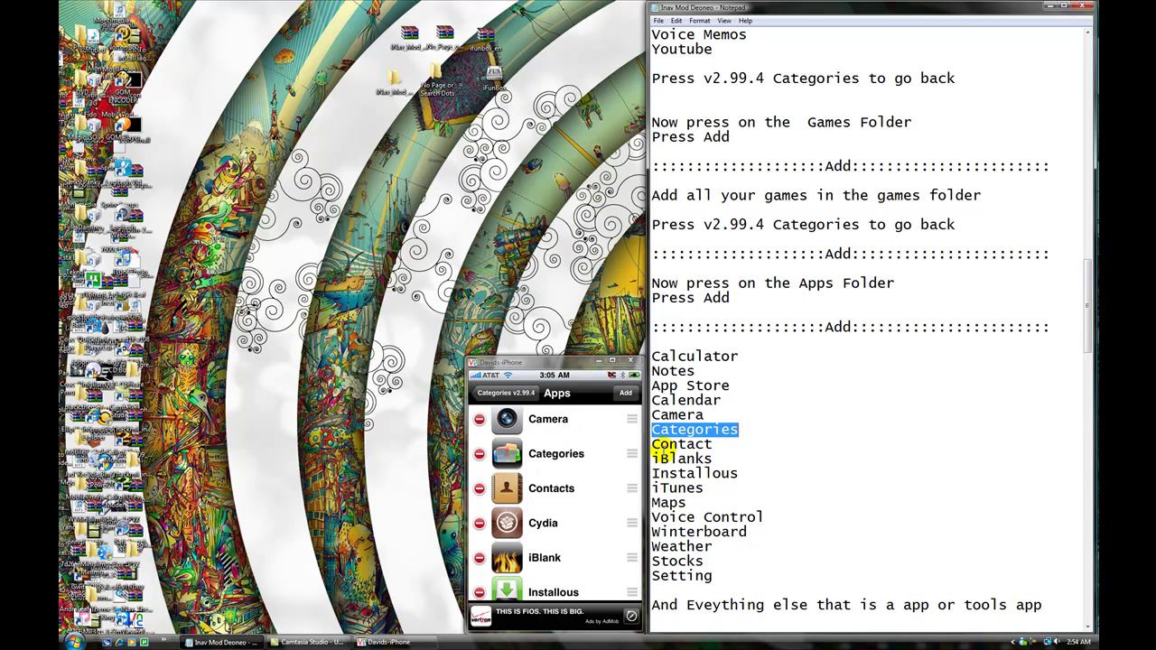
double_click(659, 444)
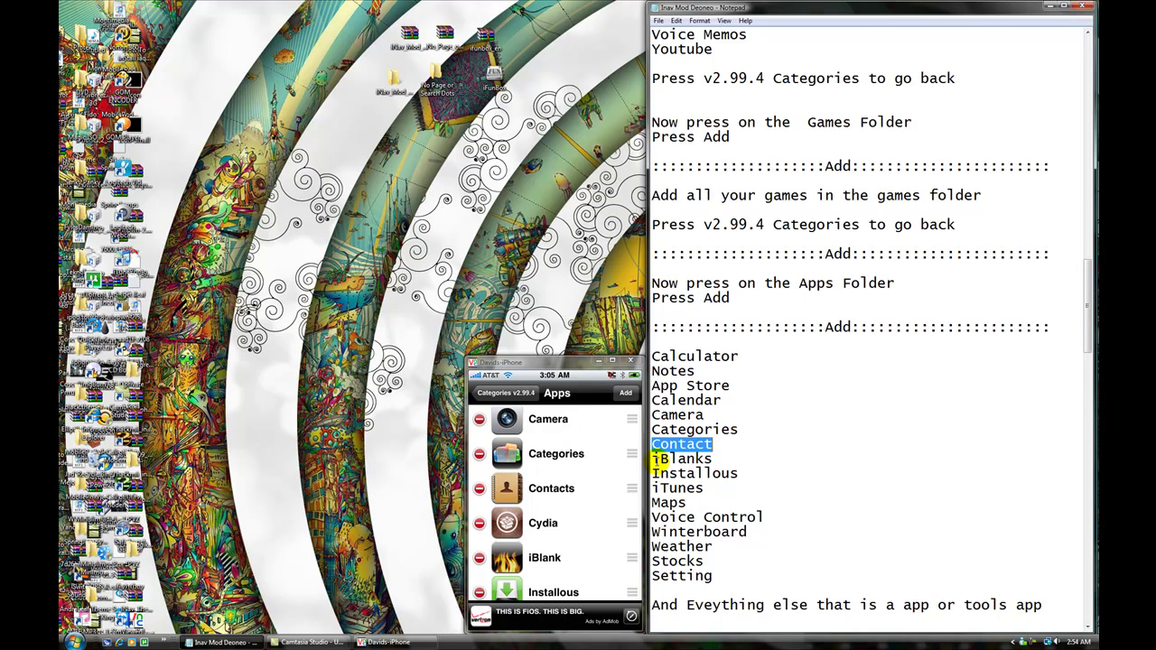
double_click(659, 459)
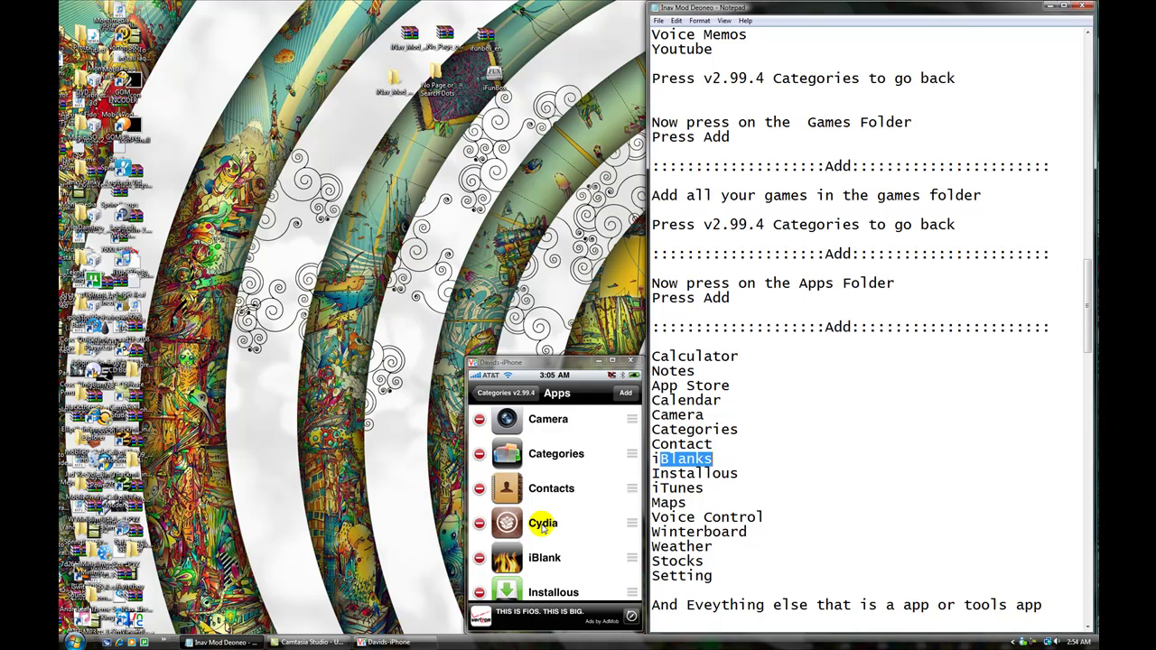
Verify Installous, iTunes, Winterboard, Weather and Stocks against the notes list
drag(651, 473, 761, 473)
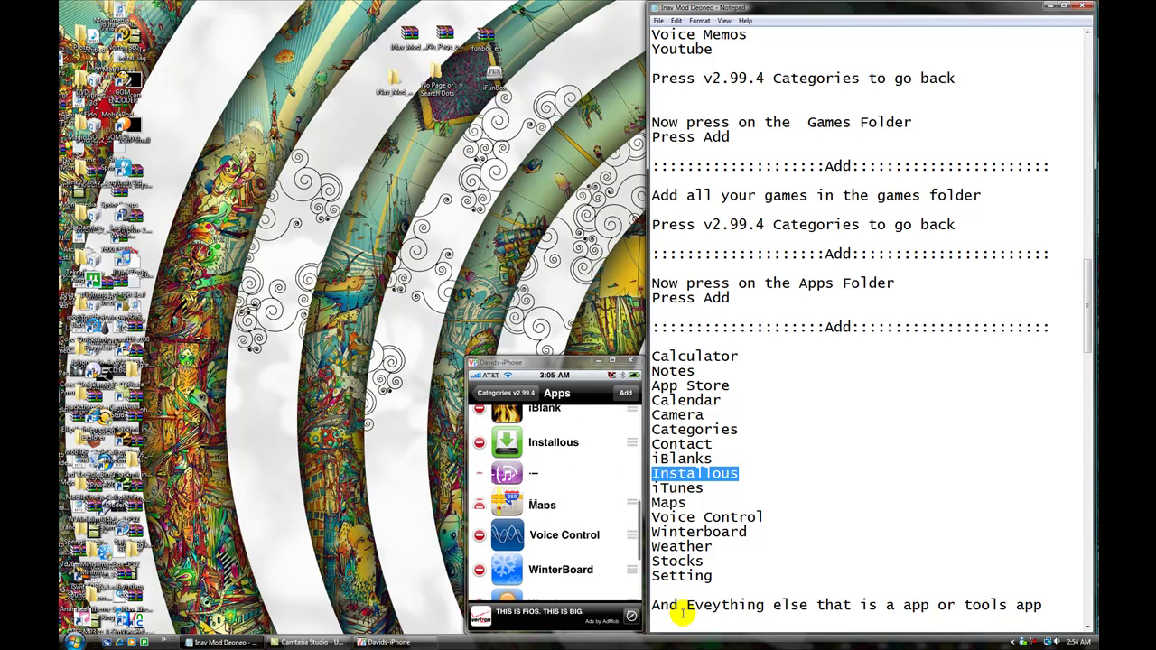
drag(654, 488, 767, 533)
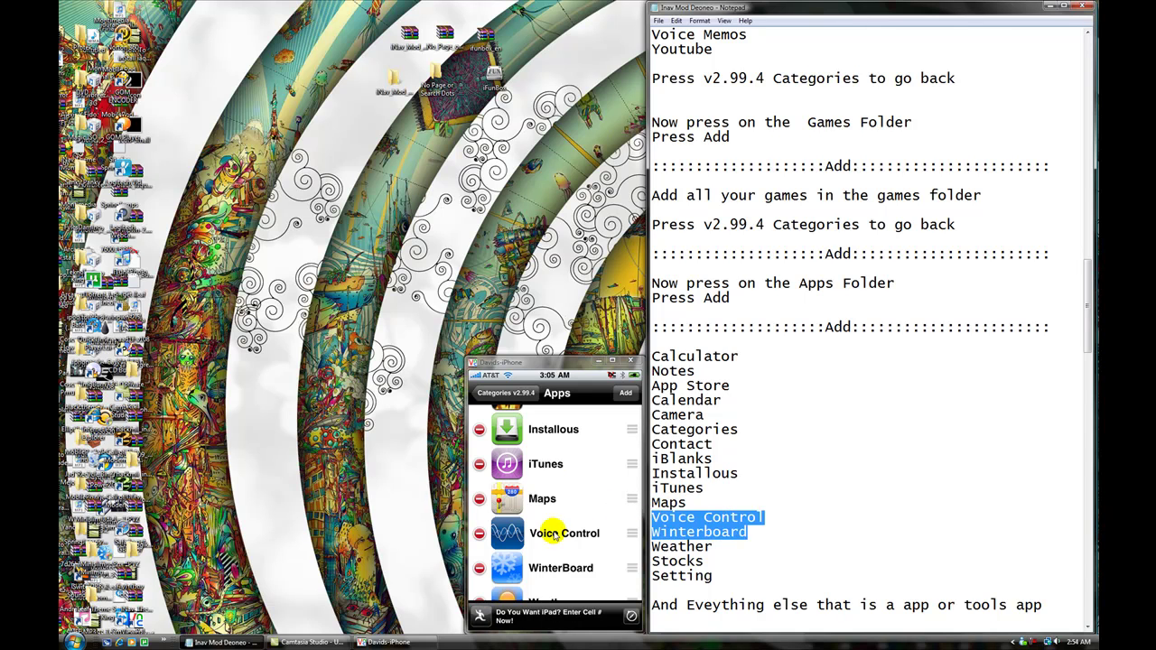
click(682, 532)
drag(651, 531, 767, 534)
drag(654, 547, 723, 547)
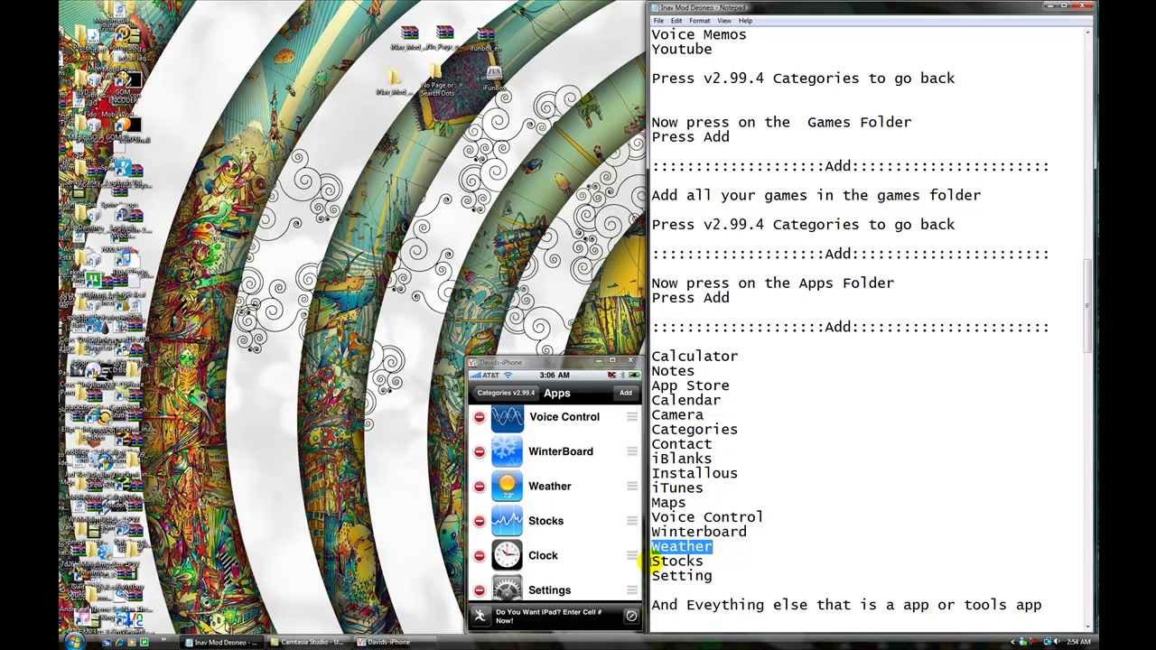
double_click(654, 560)
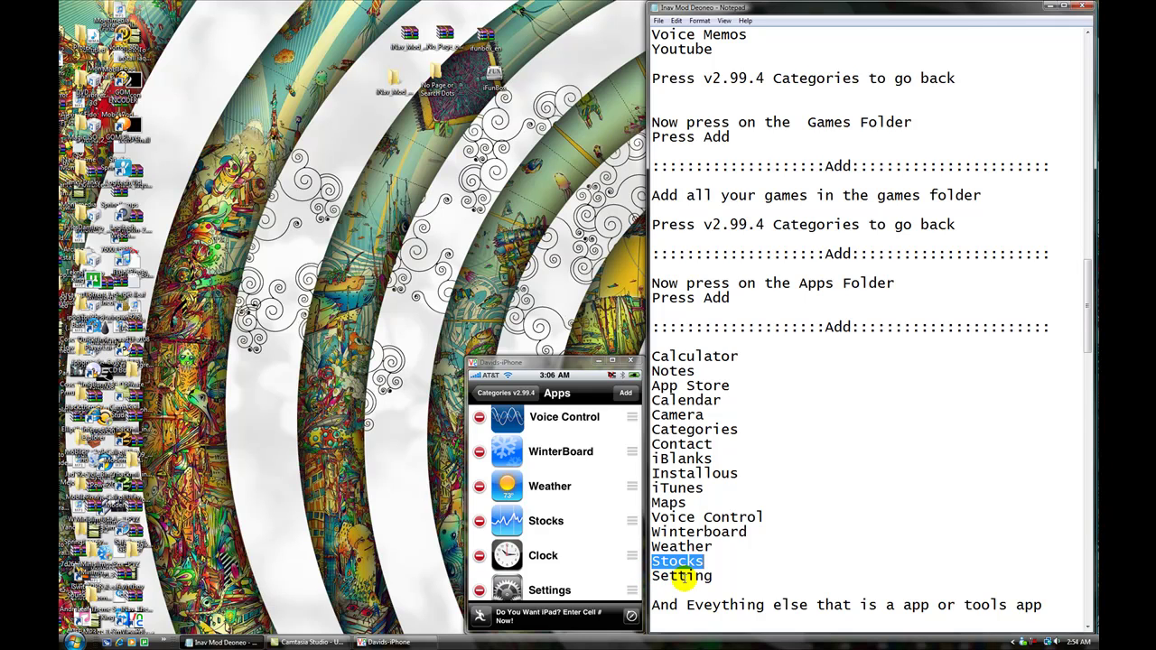
Insert a new line for Clock after Setting in the Notepad list
click(728, 575)
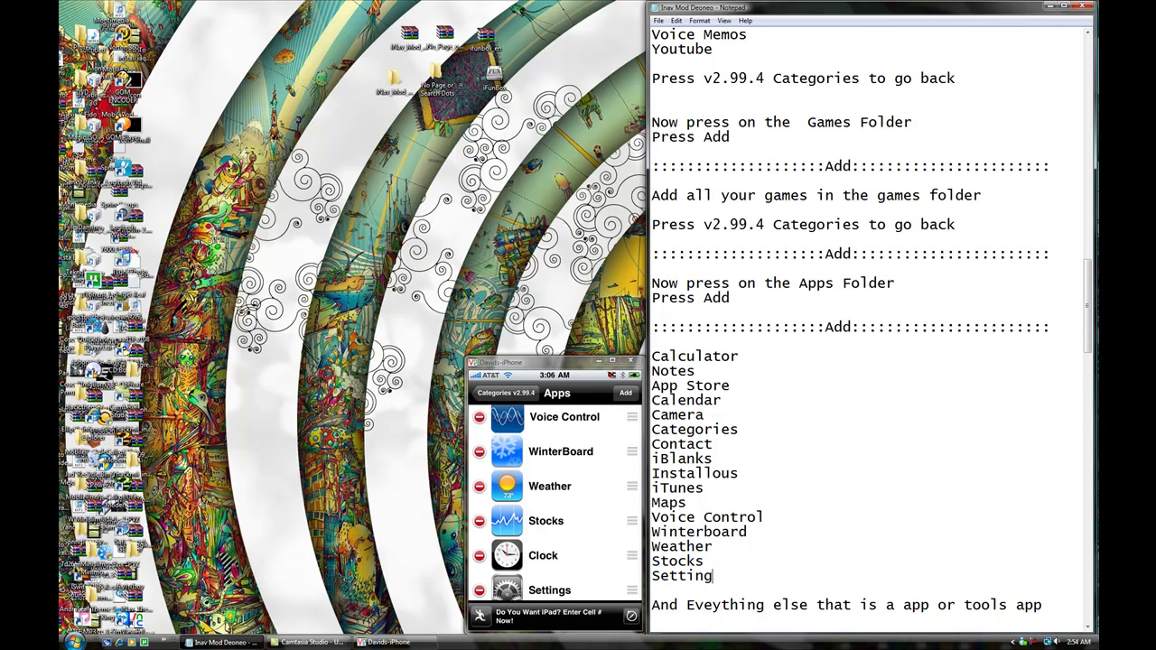
key(Return)
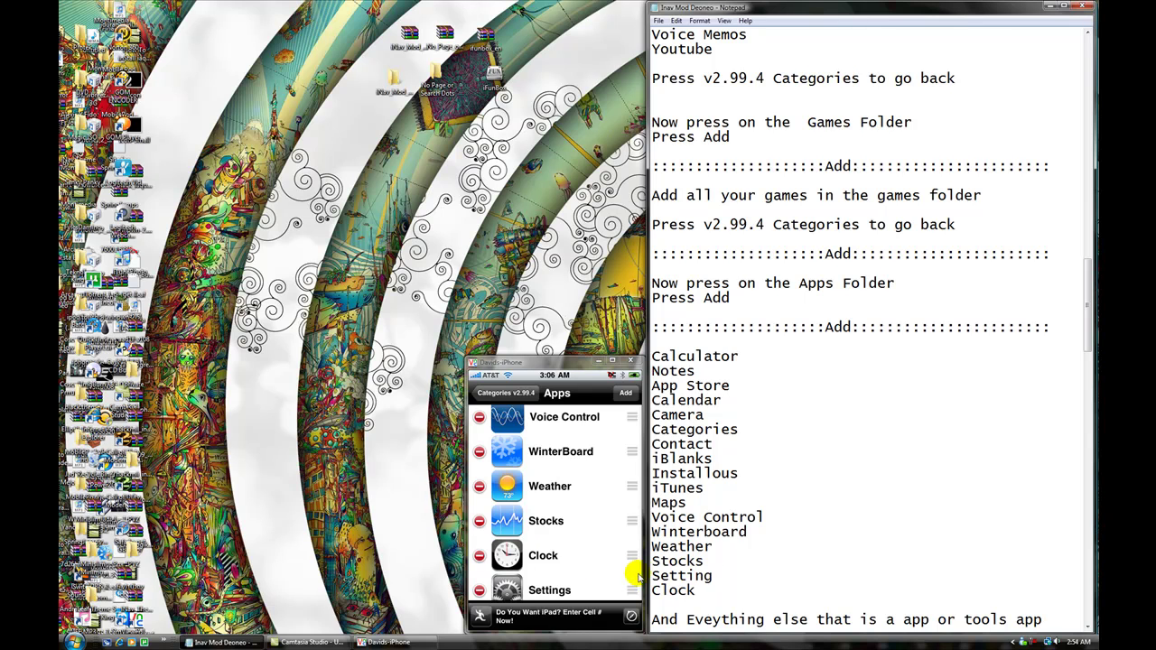
double_click(668, 576)
scroll(871, 517, down, 2)
drag(660, 531, 1050, 538)
click(1015, 503)
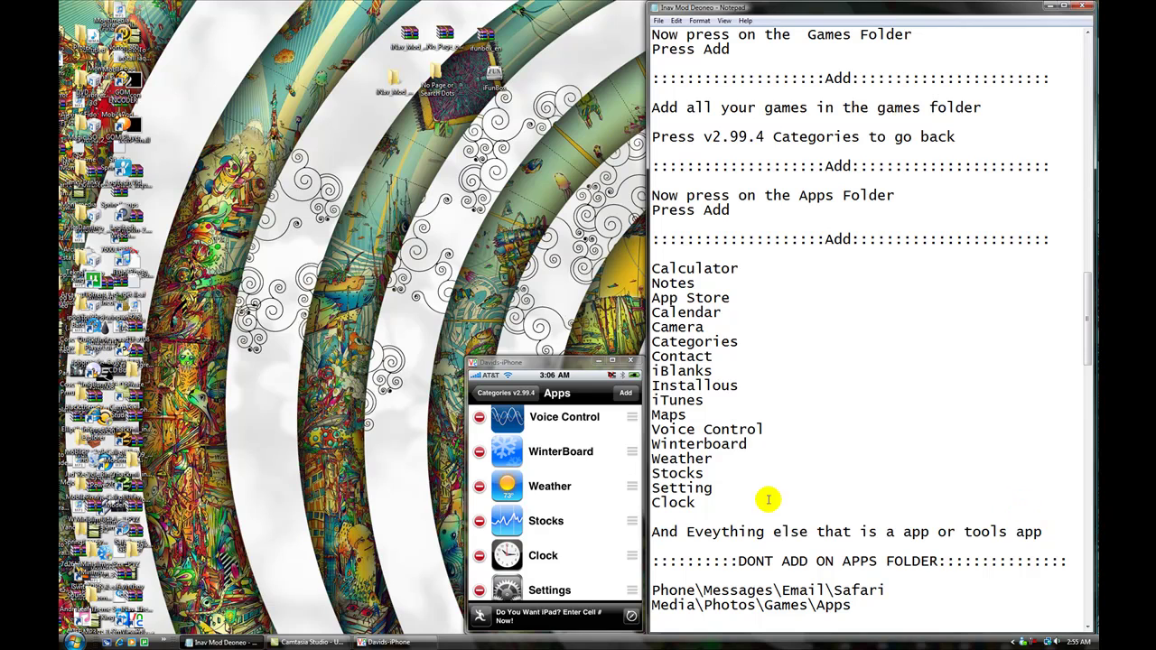
mouse_move(739, 562)
mouse_down()
mouse_move(1069, 563)
mouse_move(749, 562)
mouse_move(949, 559)
mouse_move(766, 544)
mouse_move(736, 561)
mouse_up()
click(737, 562)
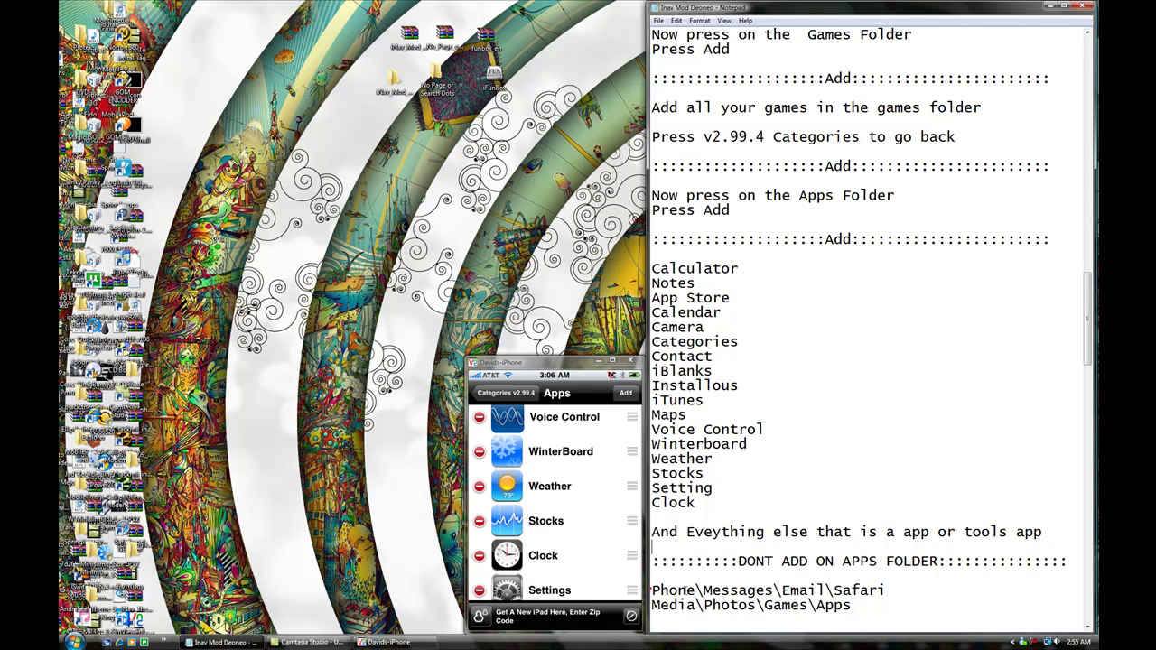
drag(652, 590, 782, 588)
double_click(784, 589)
double_click(836, 589)
drag(652, 605, 694, 605)
double_click(725, 605)
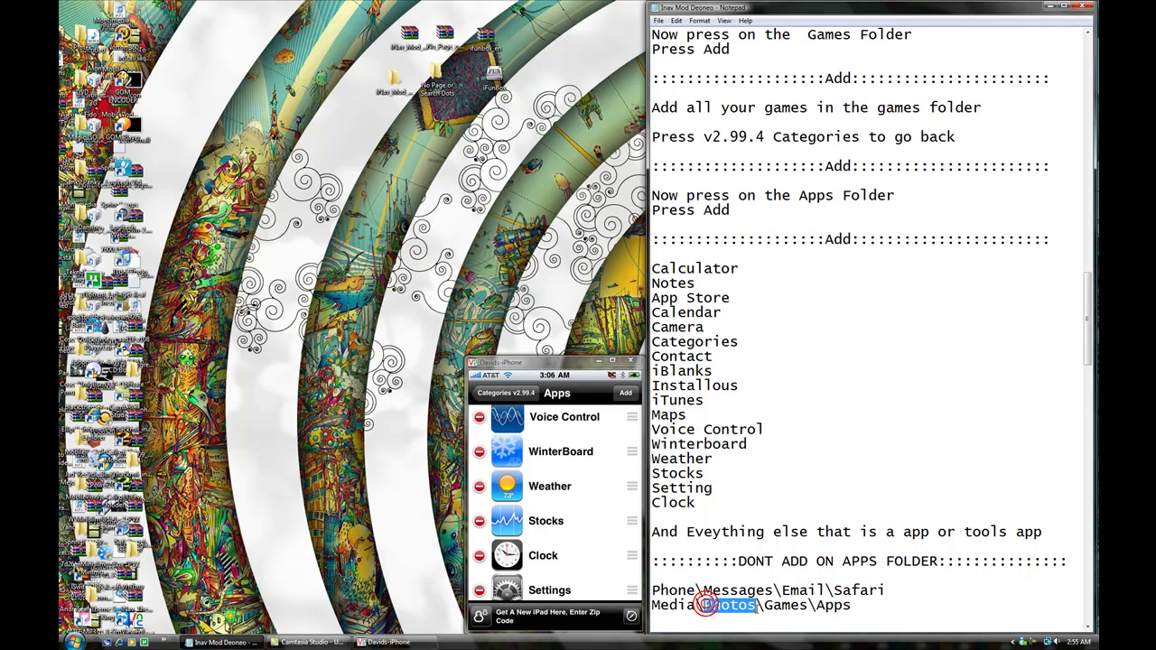
double_click(777, 605)
click(816, 605)
double_click(831, 605)
click(878, 604)
click(502, 393)
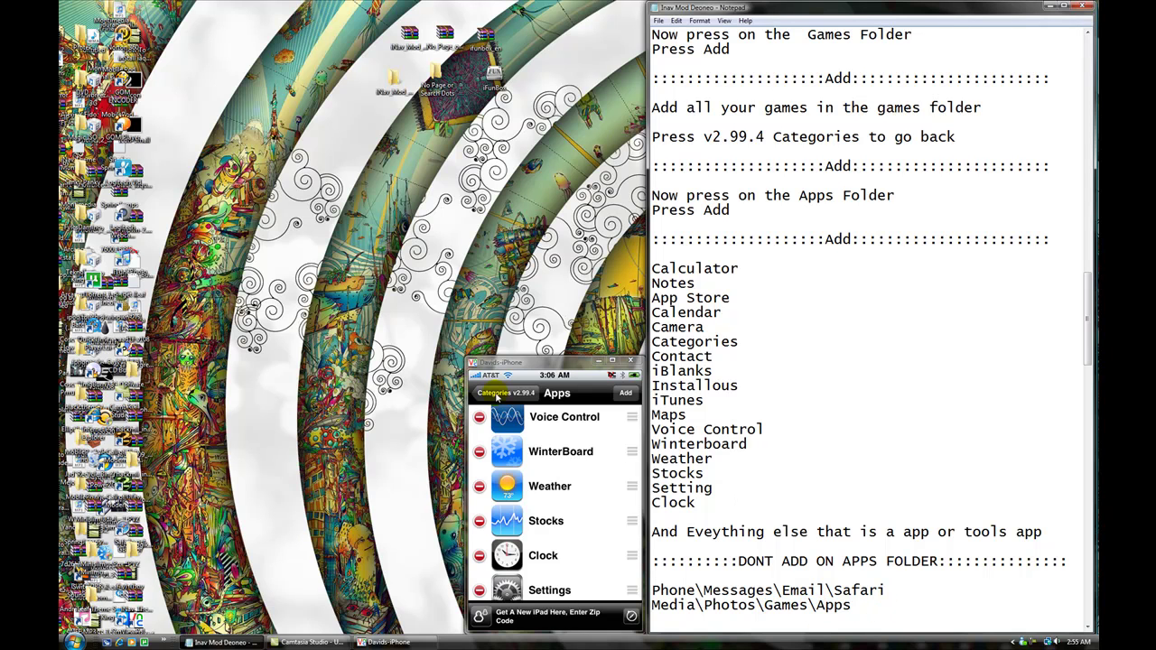
Go over the 'Now press HomeButton' and 'Locate iBlanks' lines in the notes
drag(1086, 298, 1086, 325)
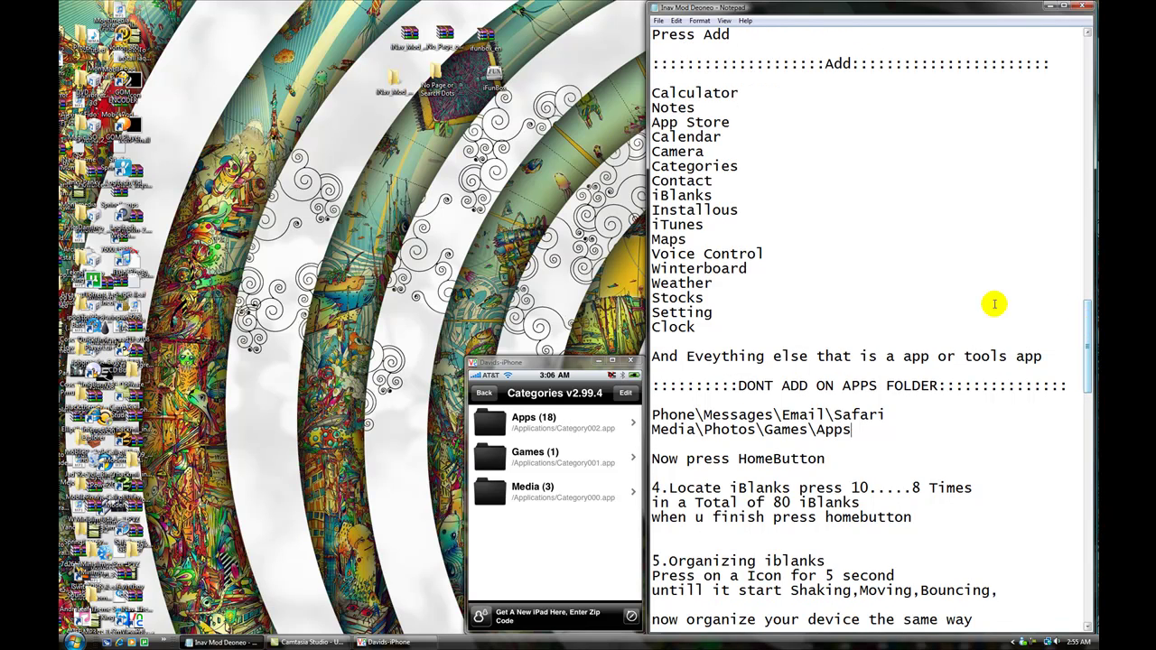
drag(650, 458, 836, 461)
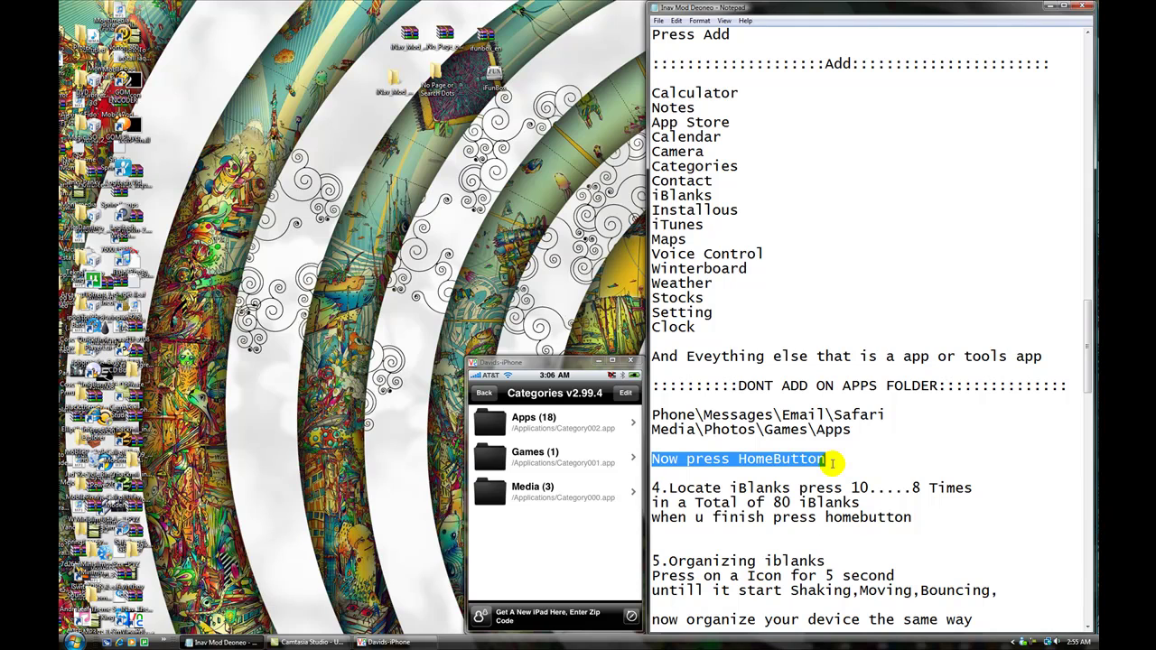
click(671, 488)
drag(670, 487, 791, 488)
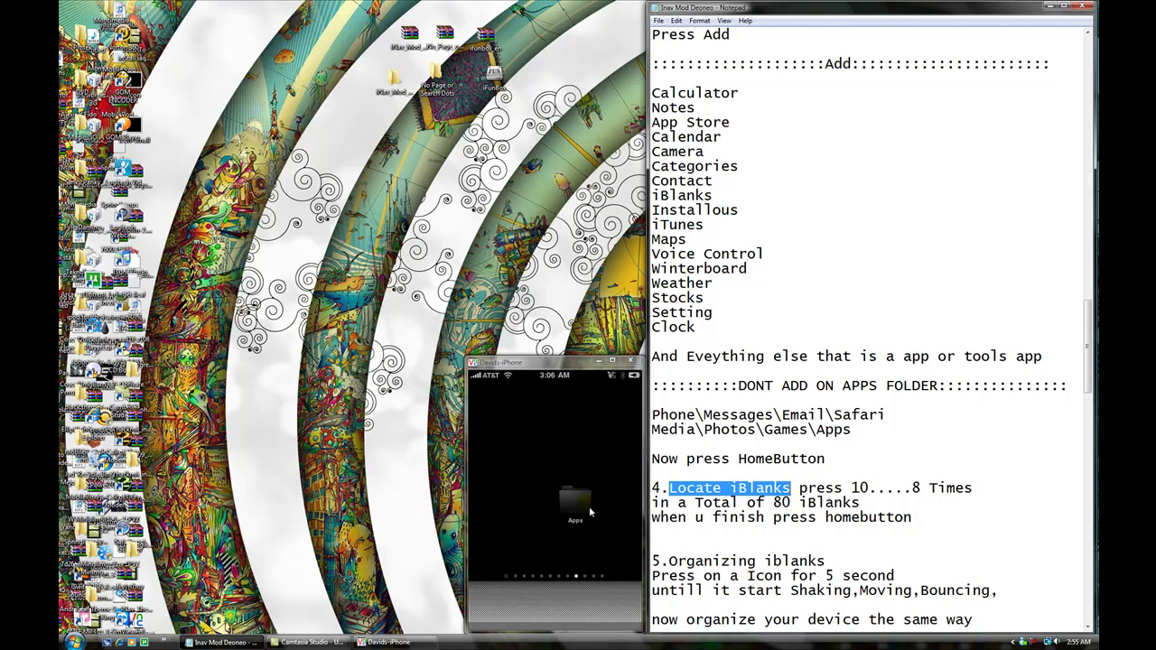
Launch iBlank from the Apps folder, noting the '8 Times' instruction
click(605, 506)
click(574, 499)
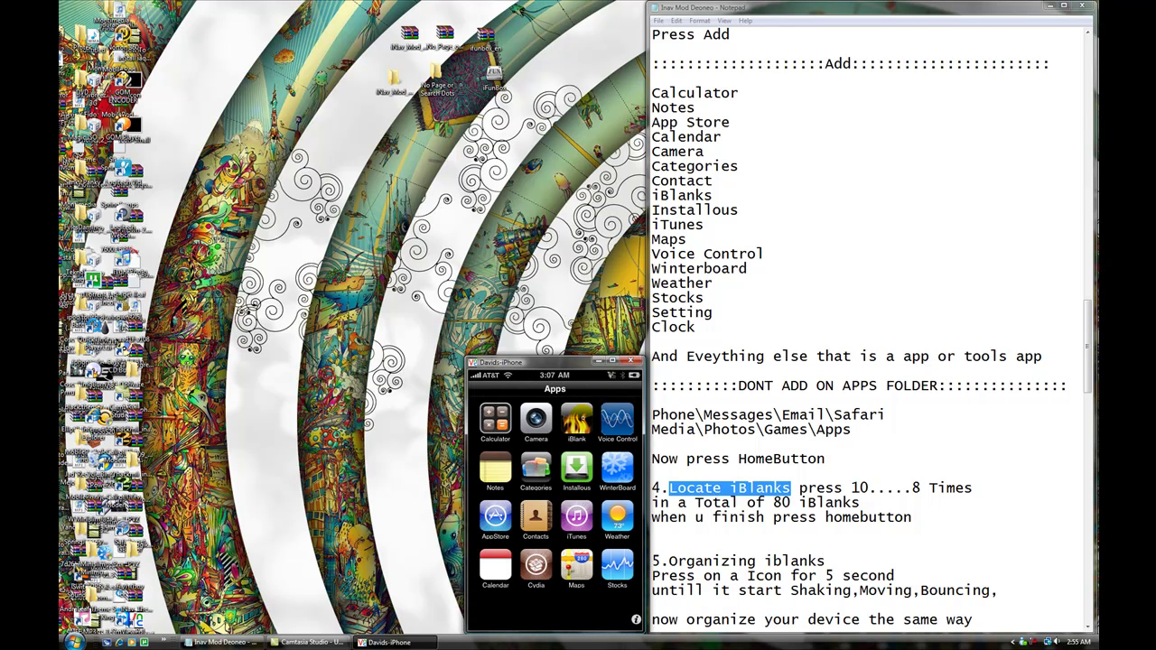
click(576, 420)
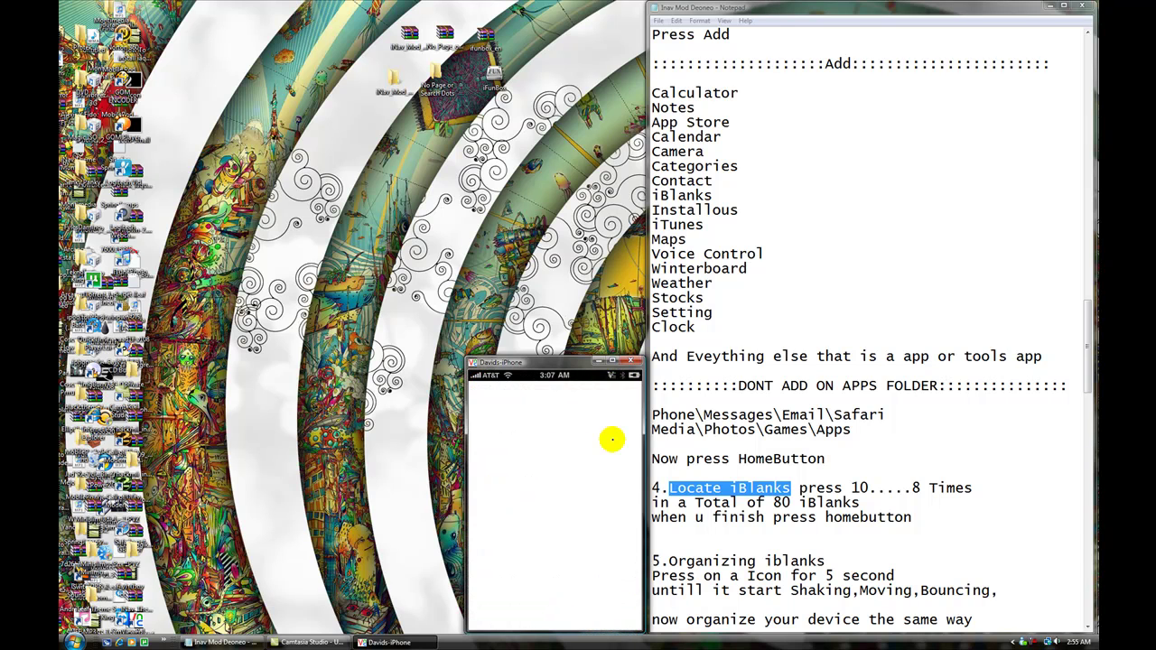
drag(798, 487, 968, 486)
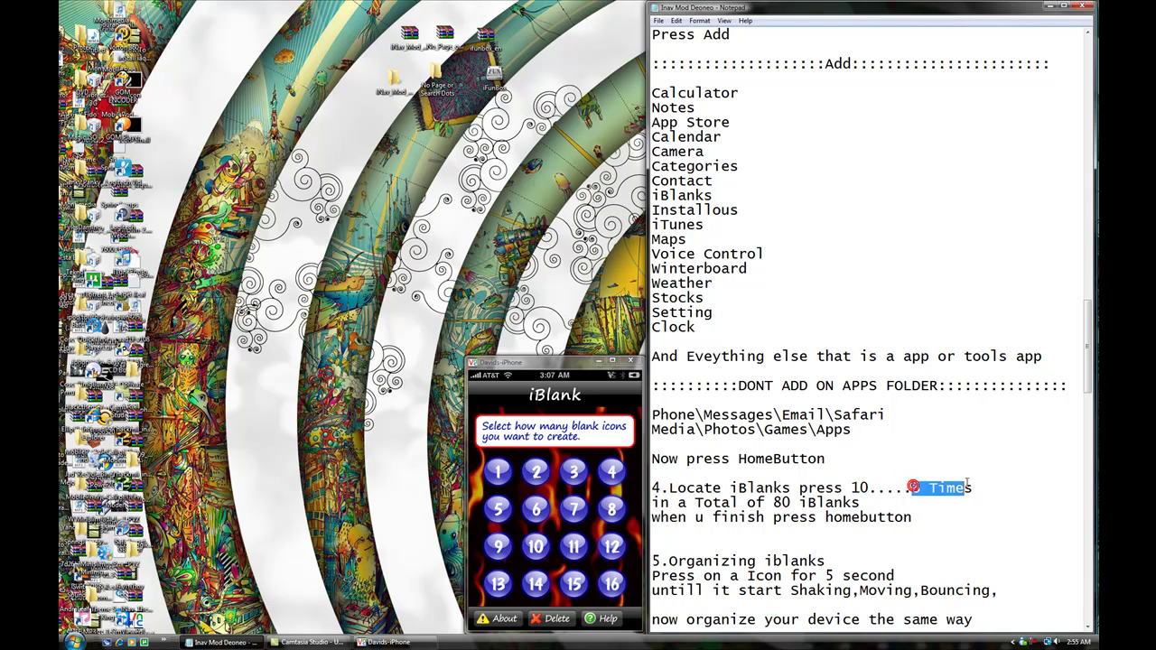
click(975, 472)
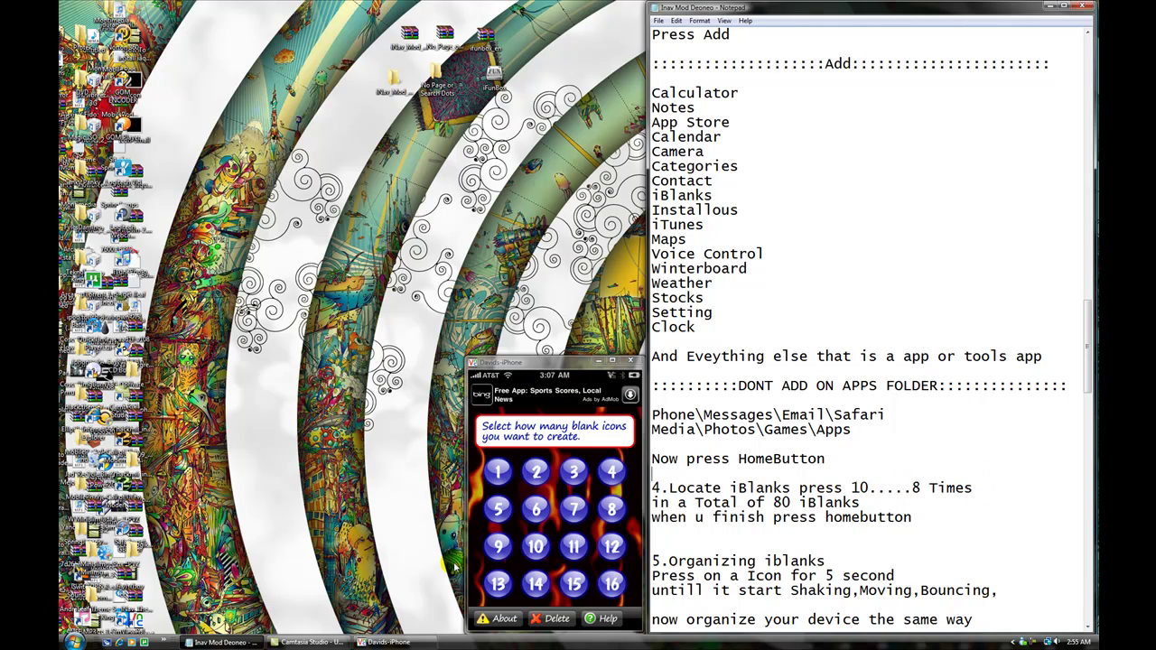
Create five batches of 10 blank icons in iBlank
click(536, 546)
click(536, 547)
click(538, 547)
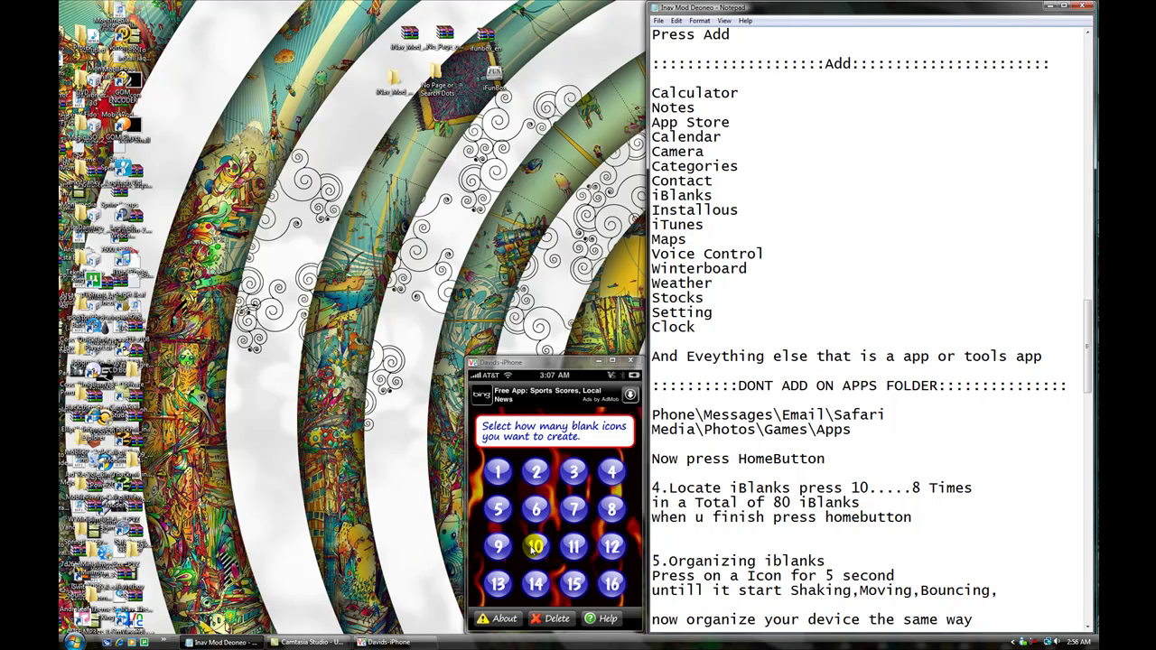
click(526, 556)
click(539, 549)
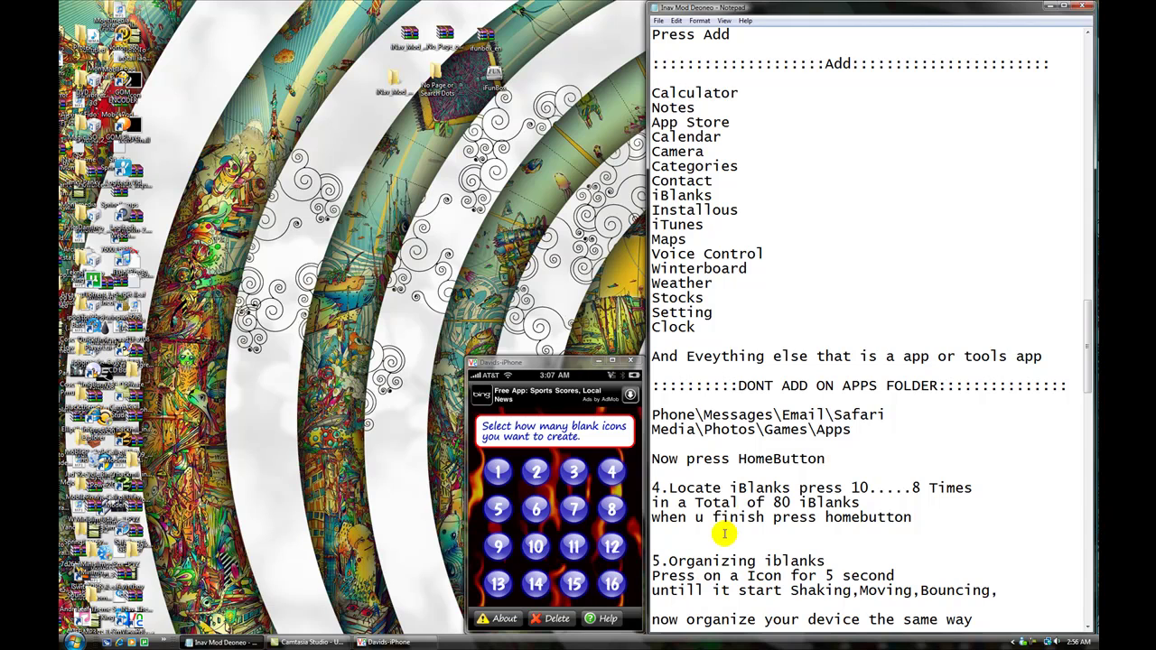
Review the total and 'when u finish press homebutton' lines in the notes
scroll(739, 518, down, 1)
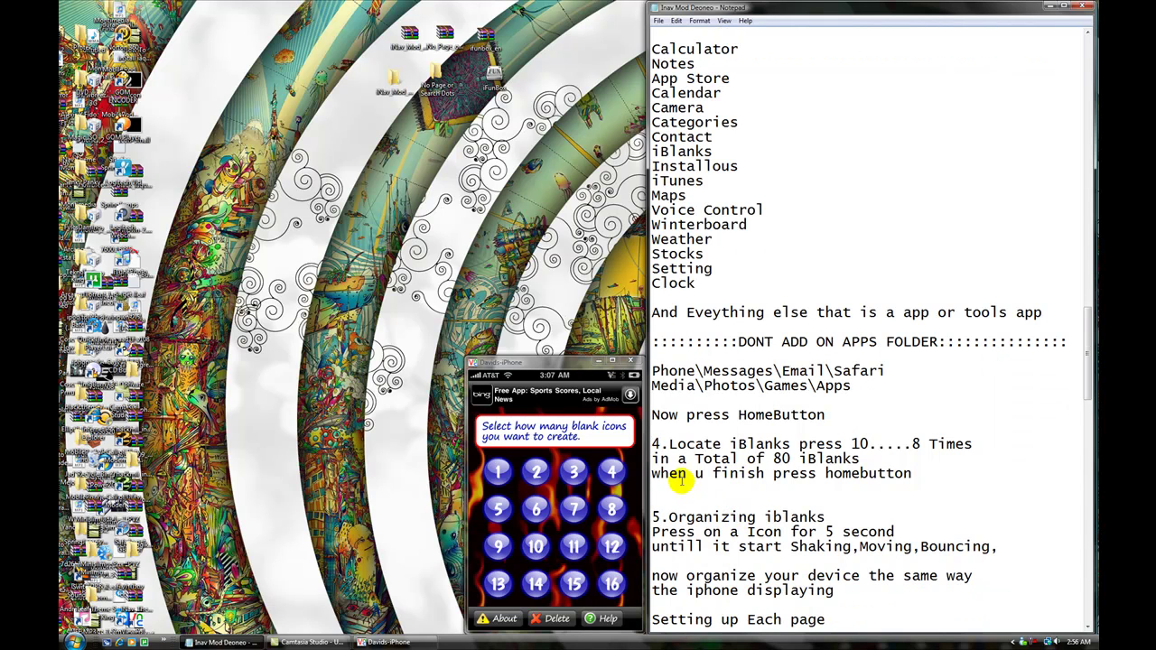
drag(702, 461, 861, 459)
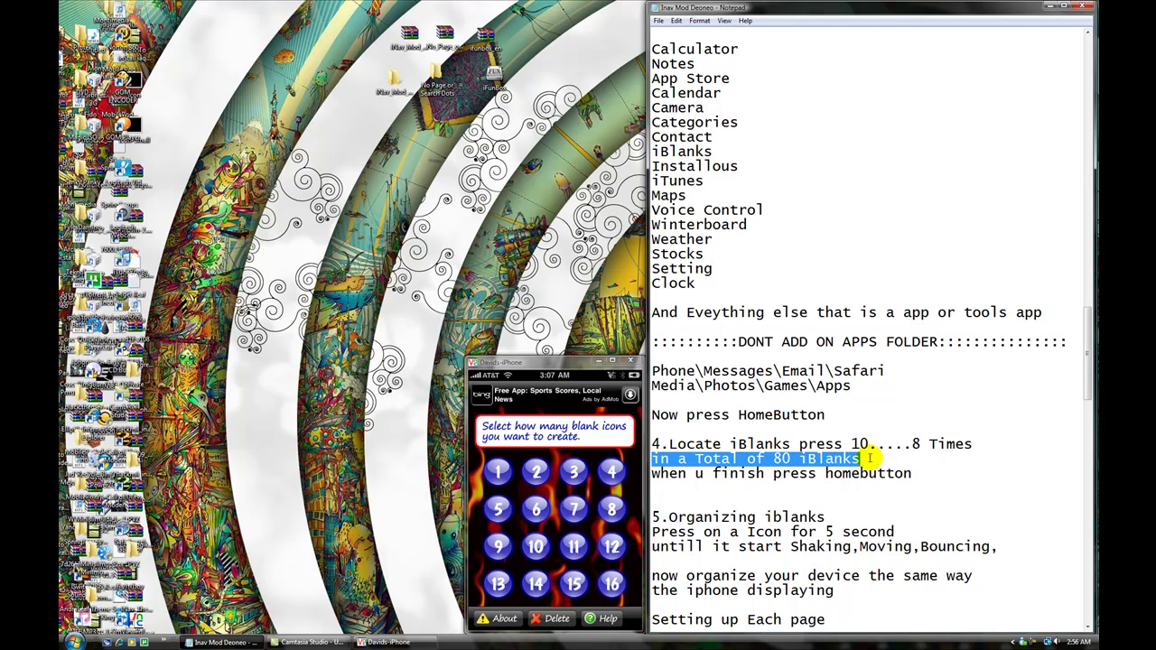
click(869, 458)
drag(651, 473, 921, 472)
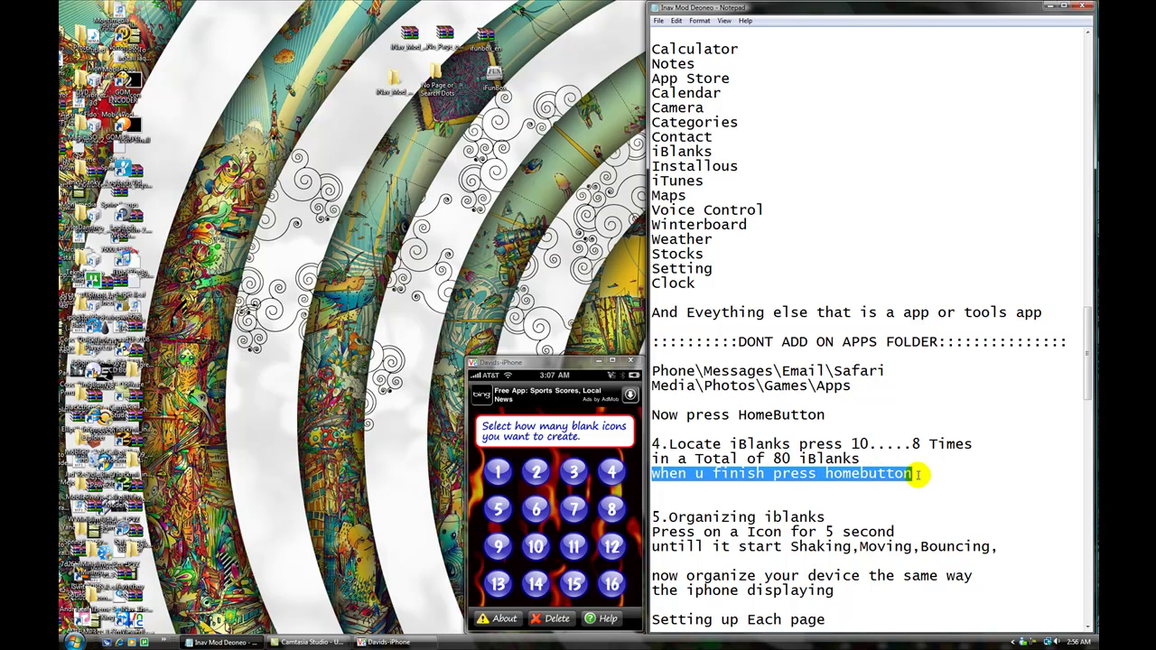
click(922, 473)
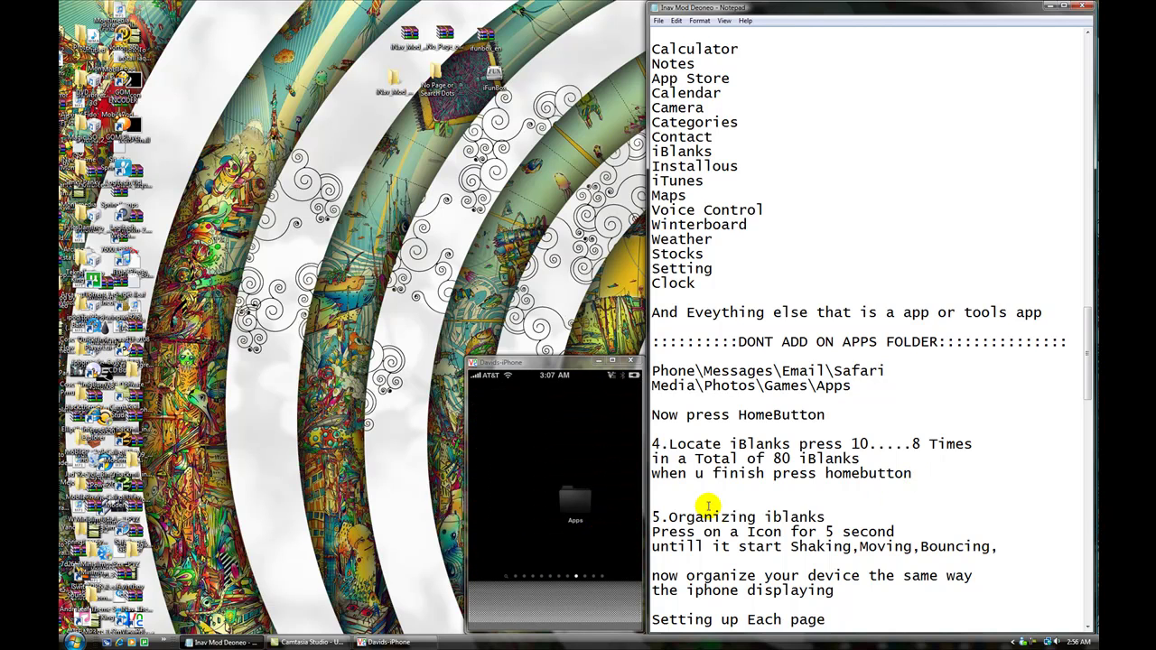
Read the 'Organizing iblanks' heading and the organize-your-device instruction
drag(668, 517, 1001, 547)
click(933, 503)
scroll(634, 496, down, 2)
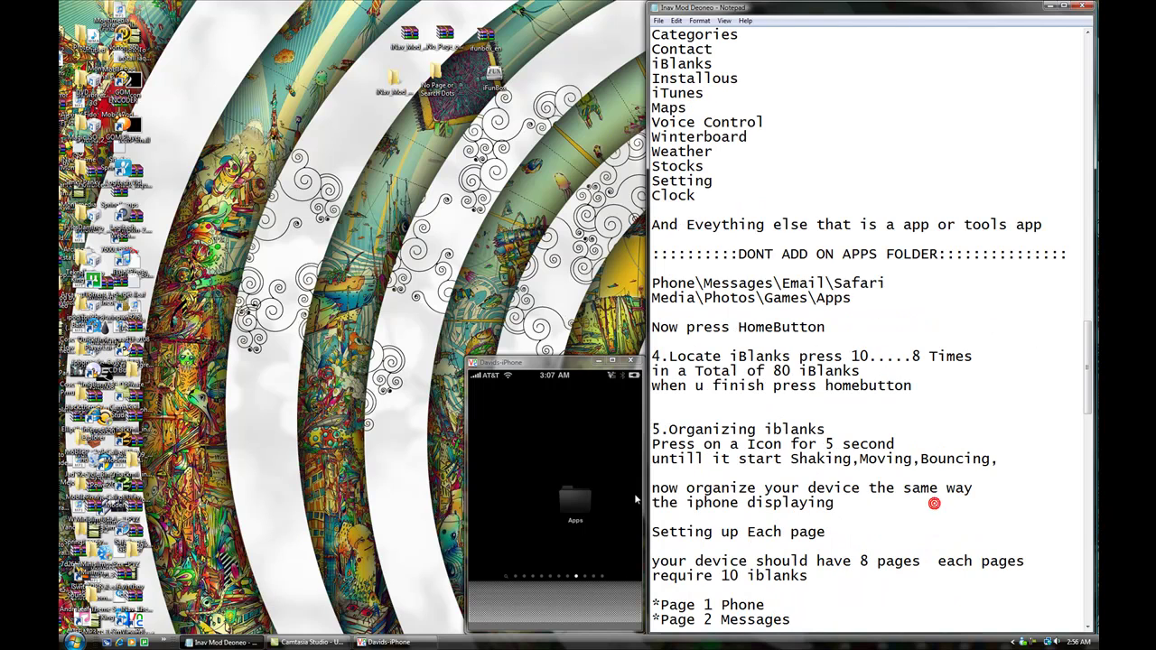
drag(652, 488, 831, 508)
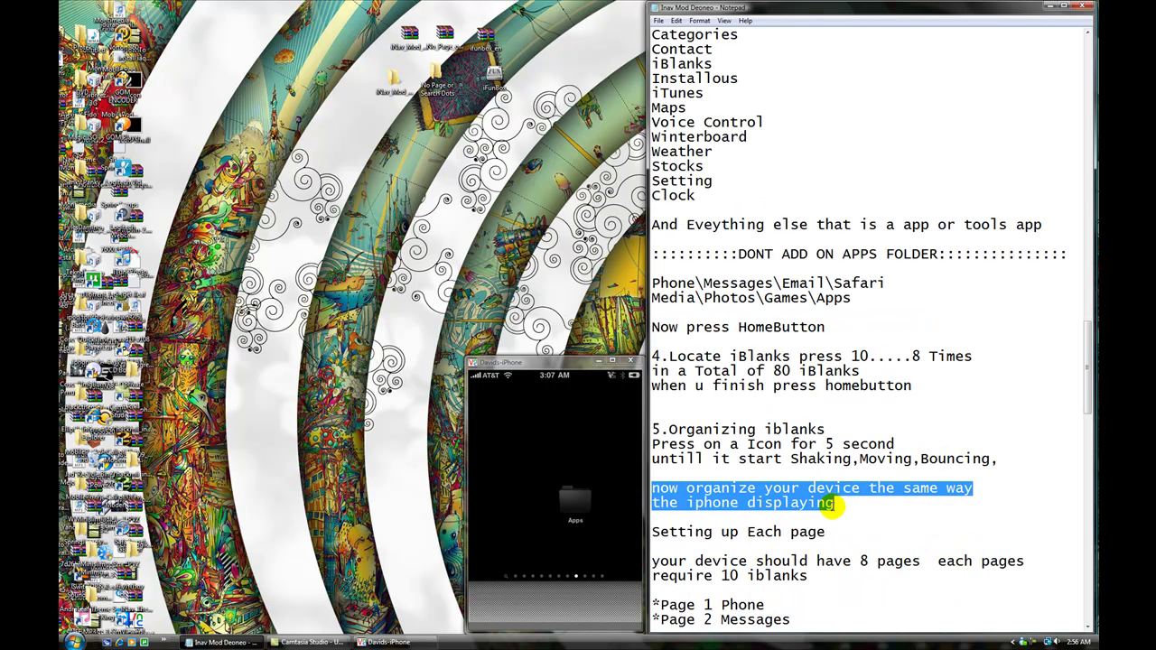
click(842, 507)
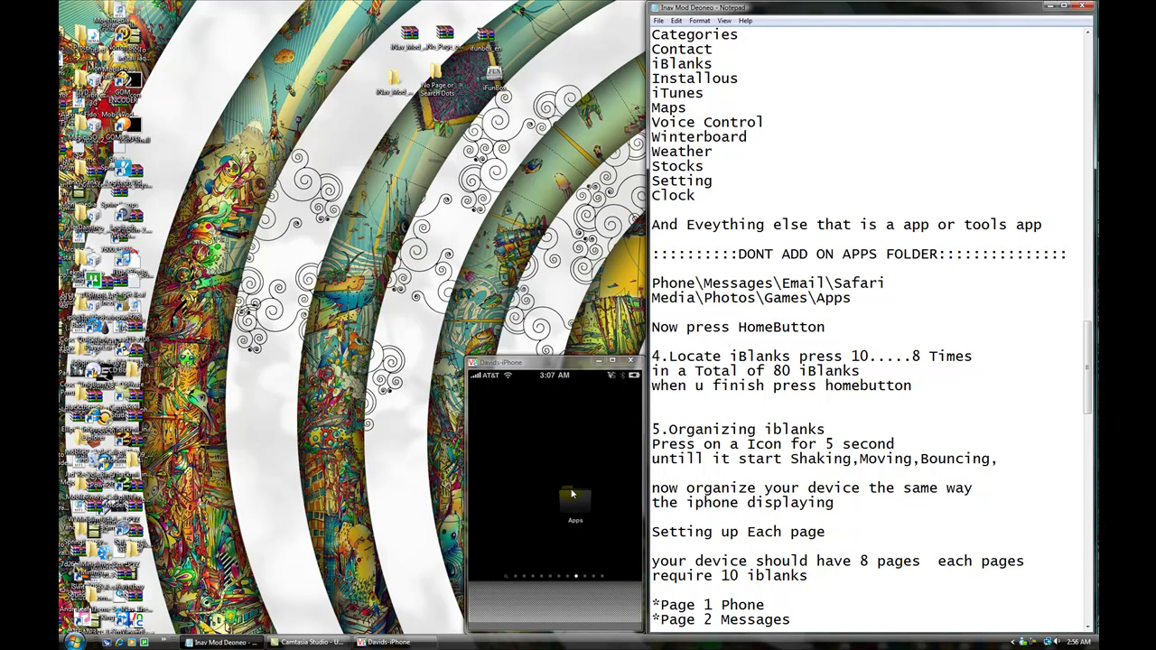
Read the 'Setting up Each page' section requiring 8 pages
drag(652, 533, 816, 532)
click(822, 533)
drag(657, 560, 958, 587)
click(958, 586)
scroll(954, 452, down, 2)
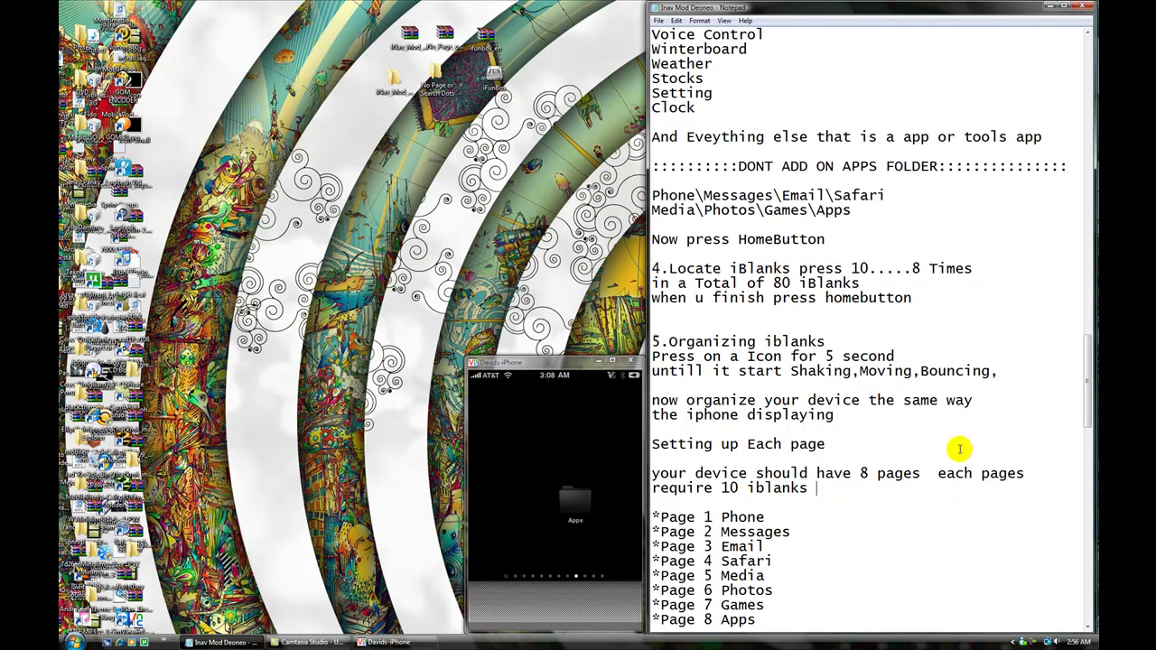
scroll(991, 427, down, 2)
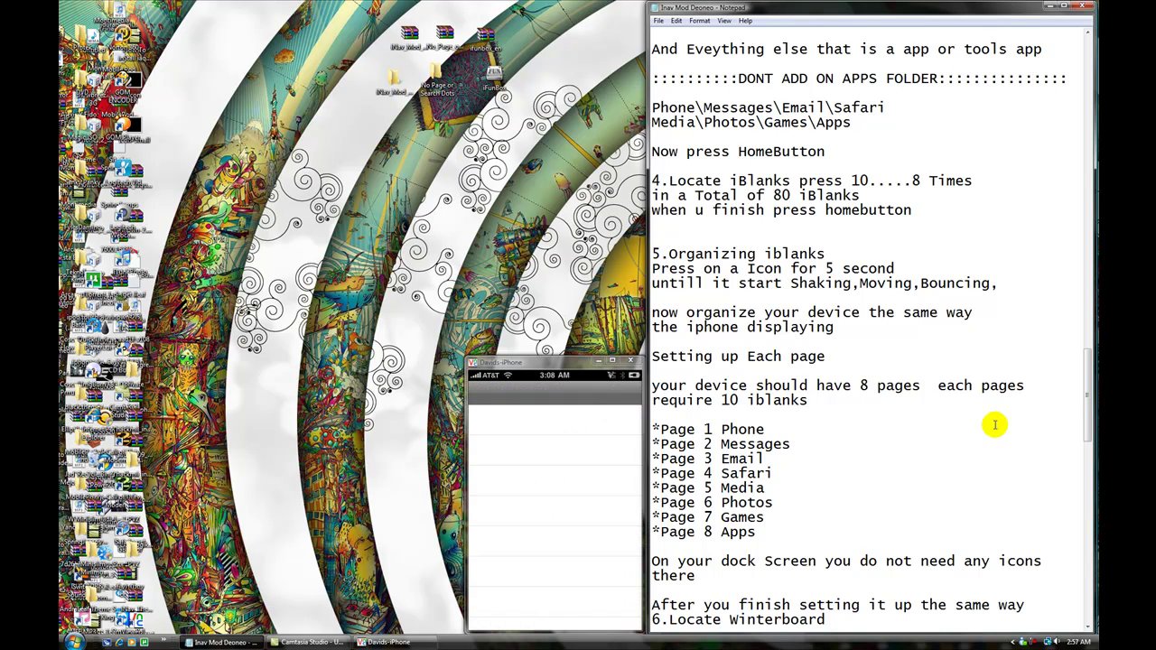
View the page 1 layout screenshot from Camera Roll, matching the 'Page 1 Phone' note
click(544, 418)
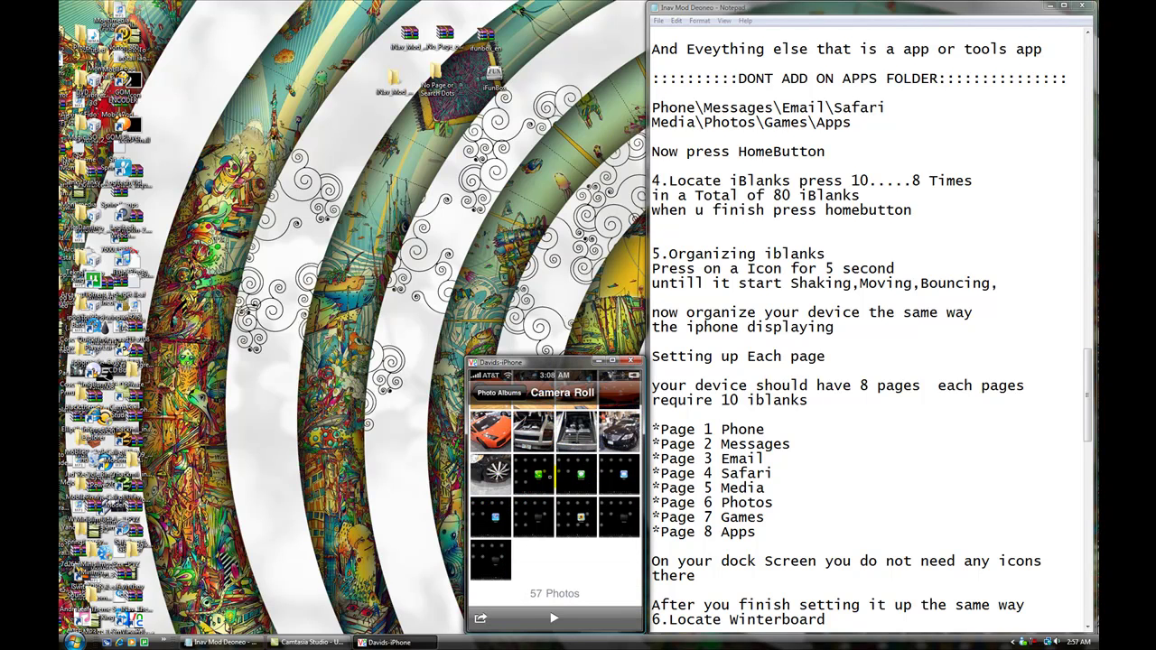
click(541, 473)
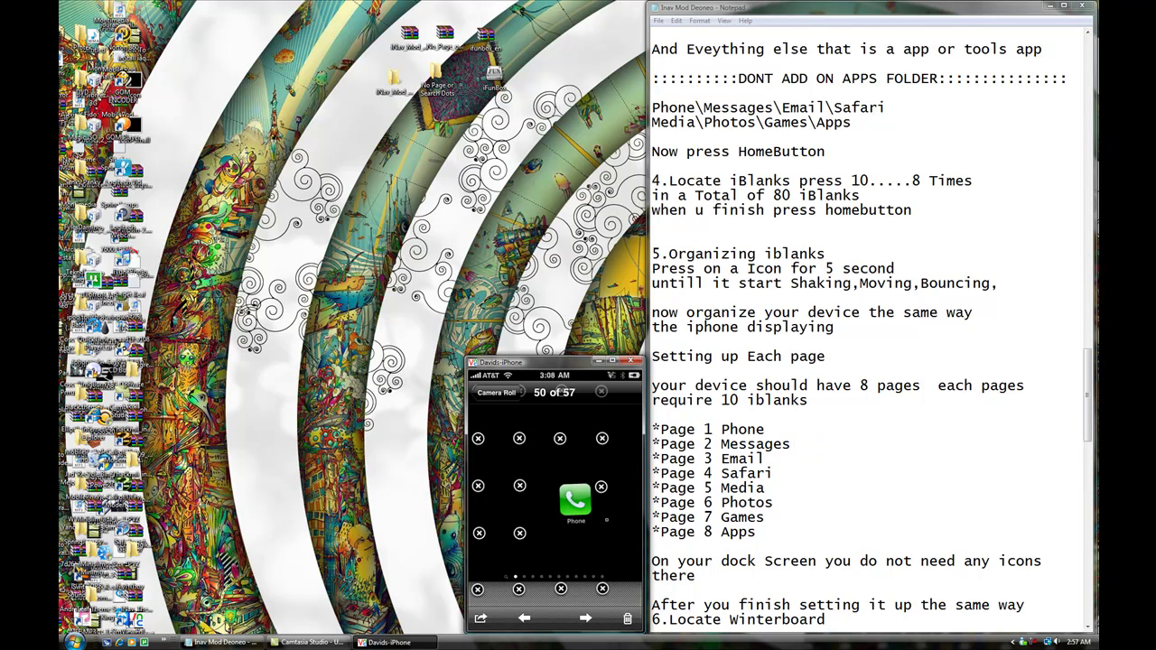
drag(660, 430, 766, 428)
click(771, 426)
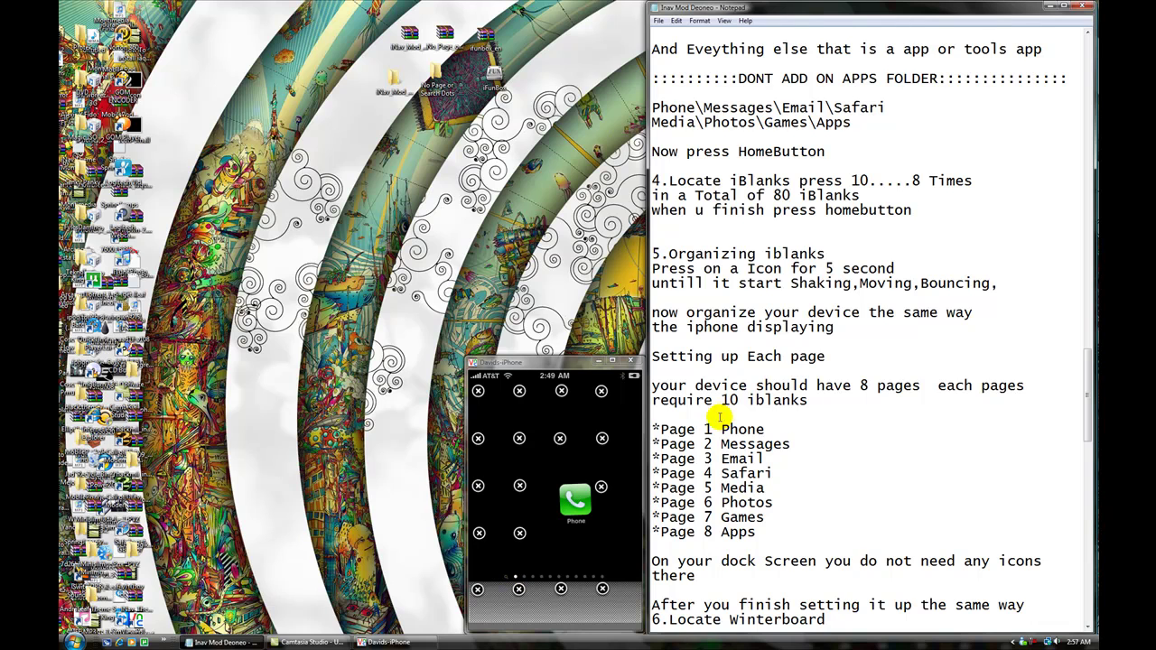
Match page 2 (Messages) and page 3 (Email) with their lines in the notes
click(737, 460)
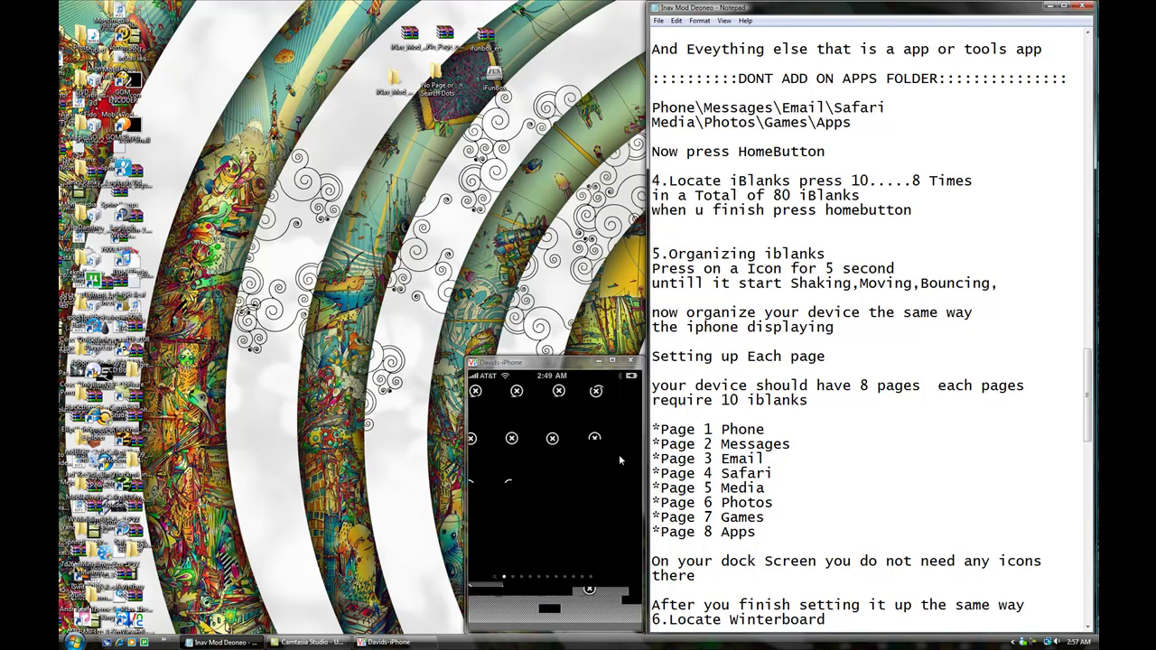
click(673, 440)
double_click(669, 440)
click(713, 441)
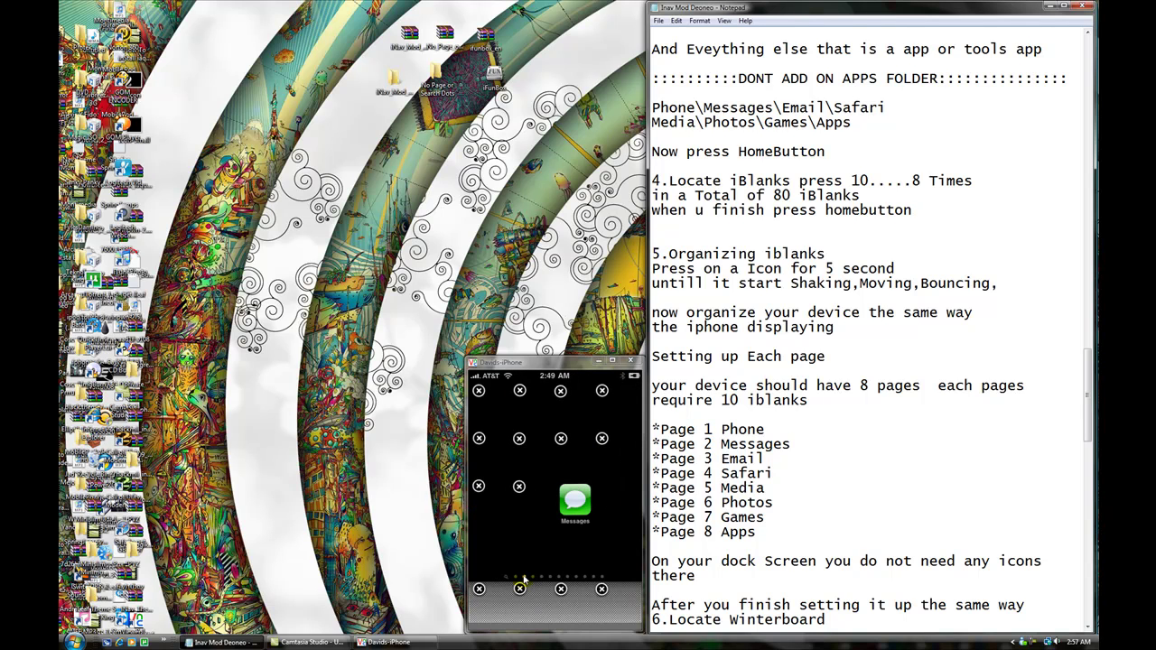
drag(718, 444, 799, 444)
click(801, 443)
drag(660, 458, 711, 454)
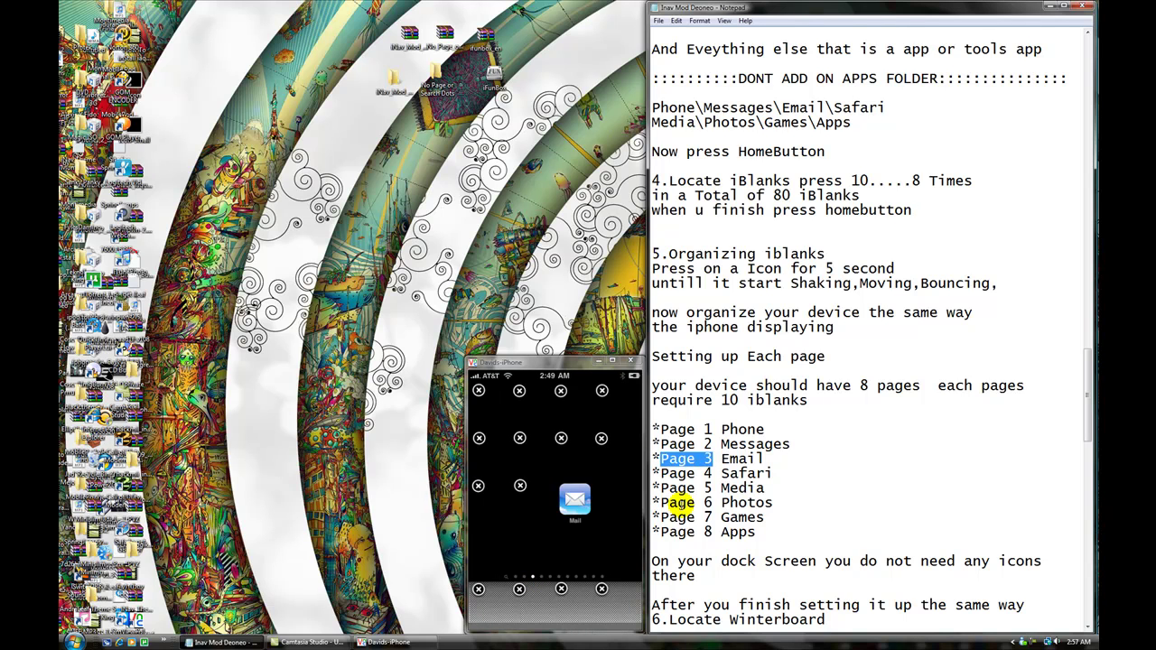
double_click(727, 459)
drag(574, 505, 574, 502)
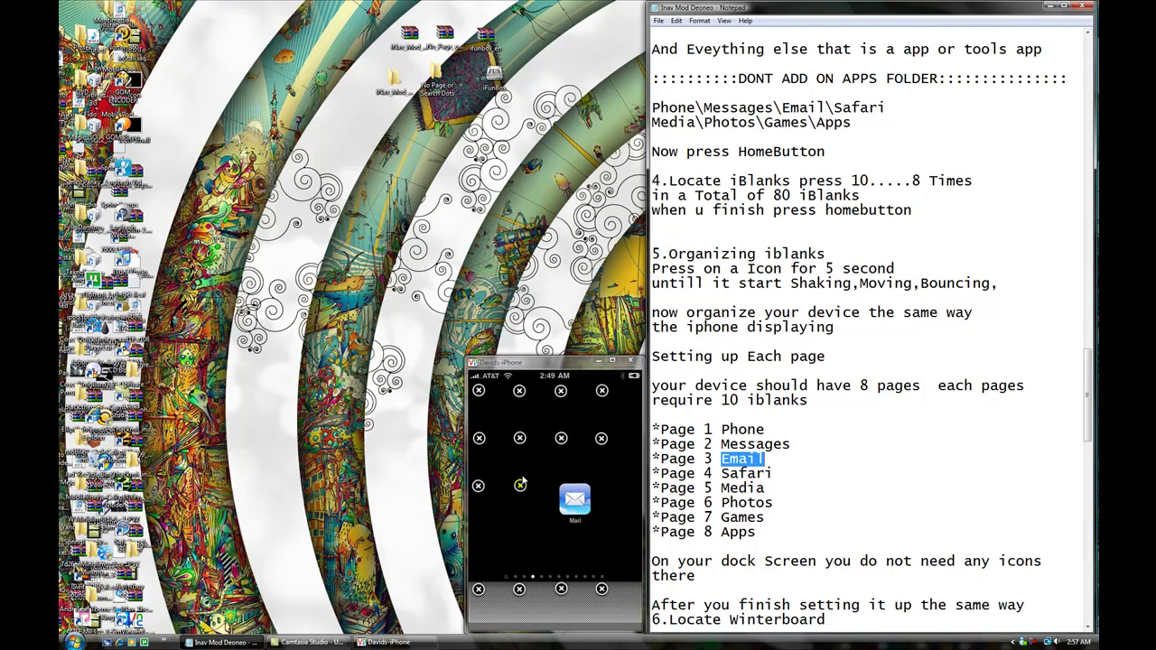
click(782, 458)
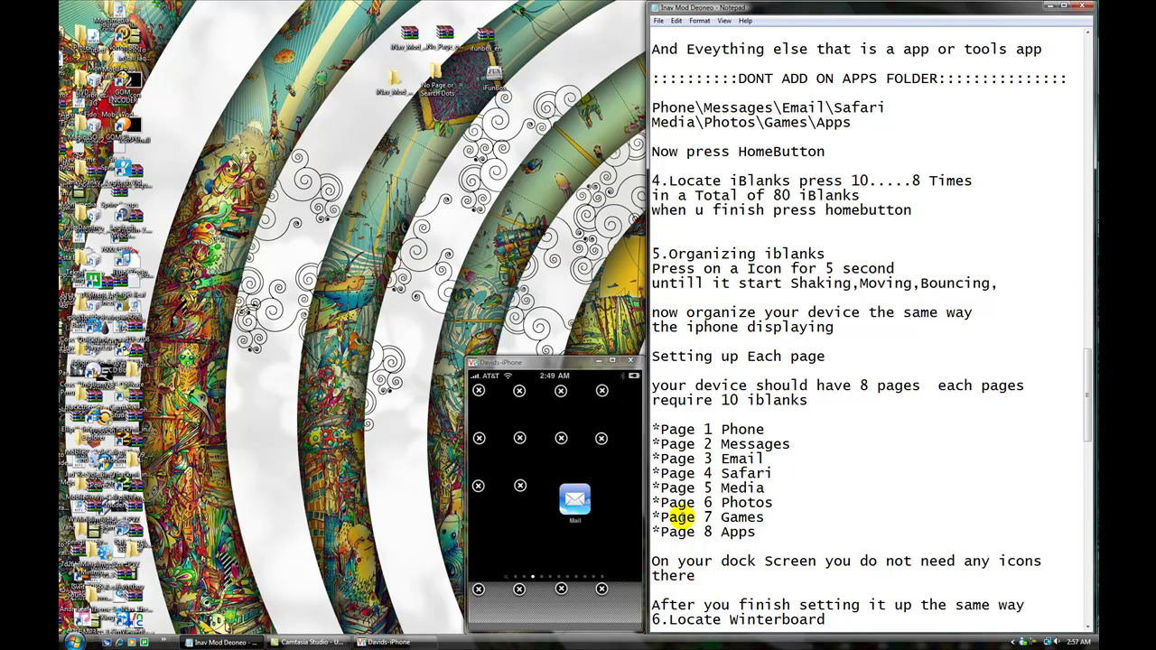
Match page 4 (Safari) and page 5 (Media) with their lines in the notes
double_click(661, 472)
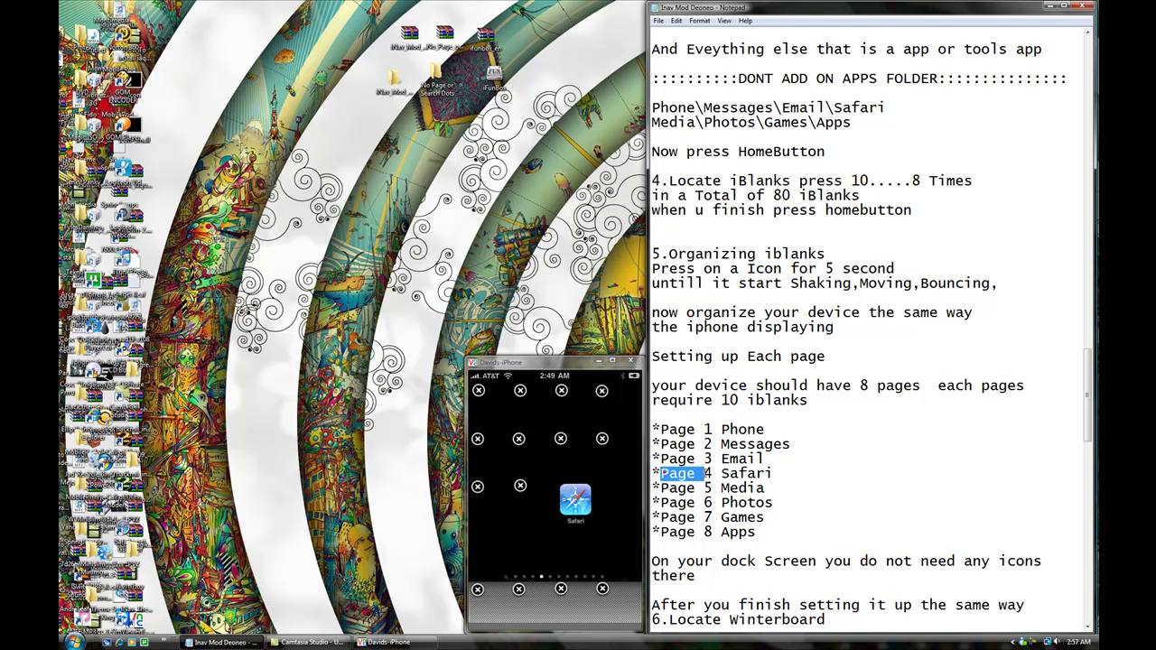
drag(662, 473, 710, 473)
drag(721, 473, 773, 473)
click(798, 467)
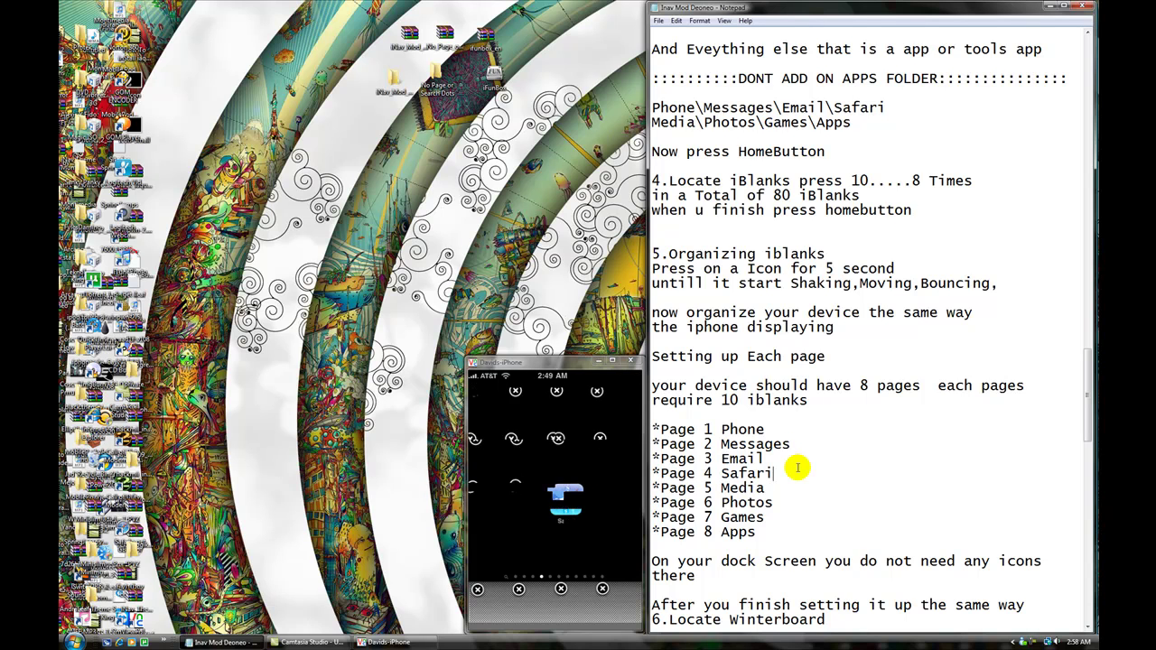
drag(657, 488, 733, 487)
click(720, 487)
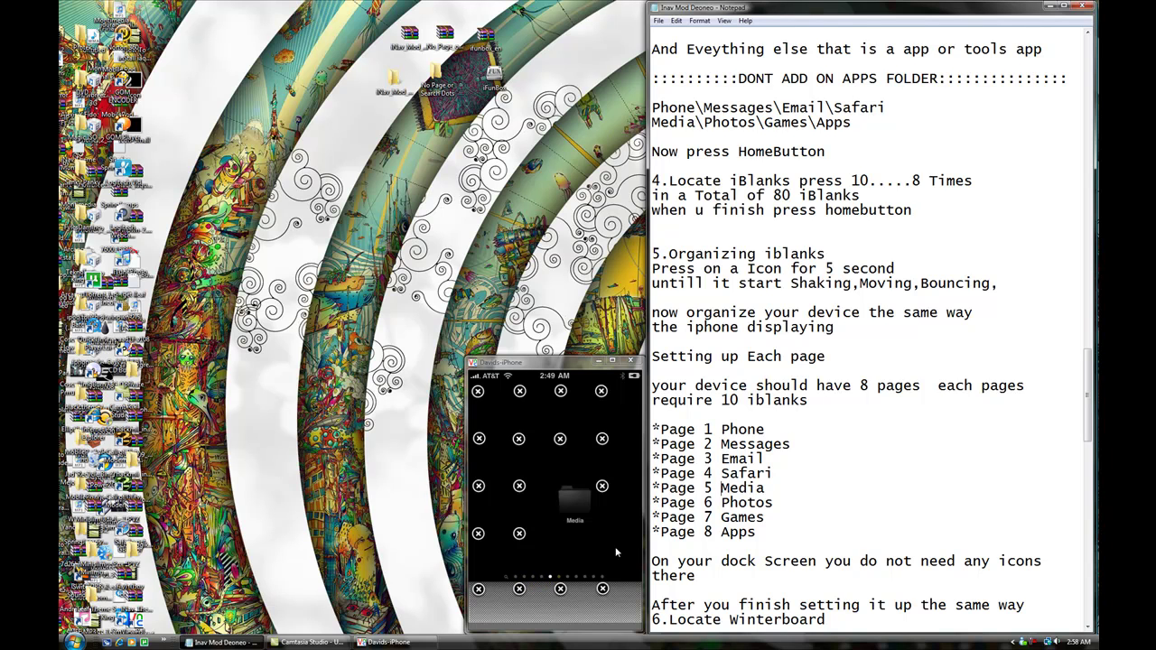
Match page 5 (Media) and page 6 (Photos) with their lines in the notes
drag(720, 487, 775, 488)
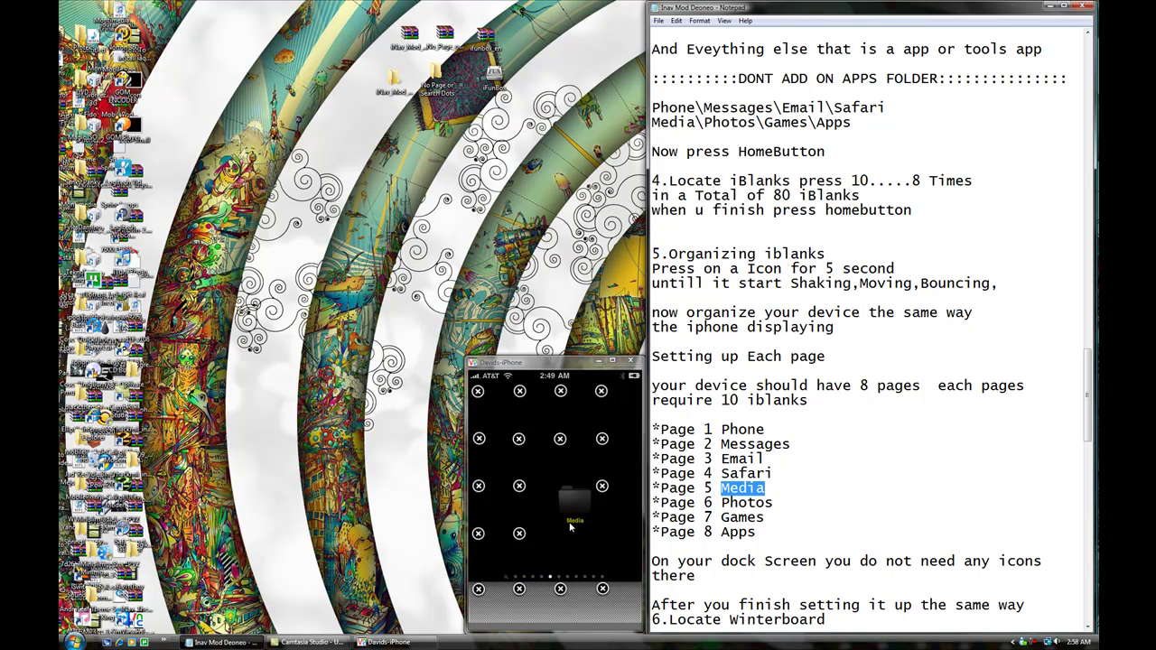
click(813, 475)
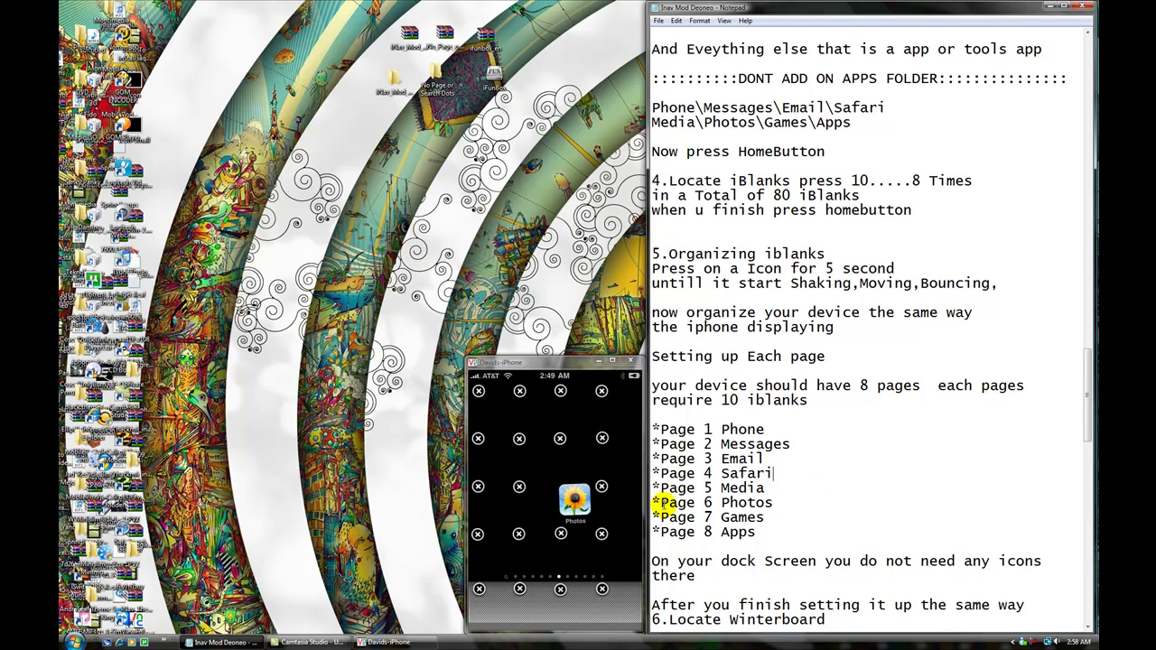
drag(660, 502, 712, 502)
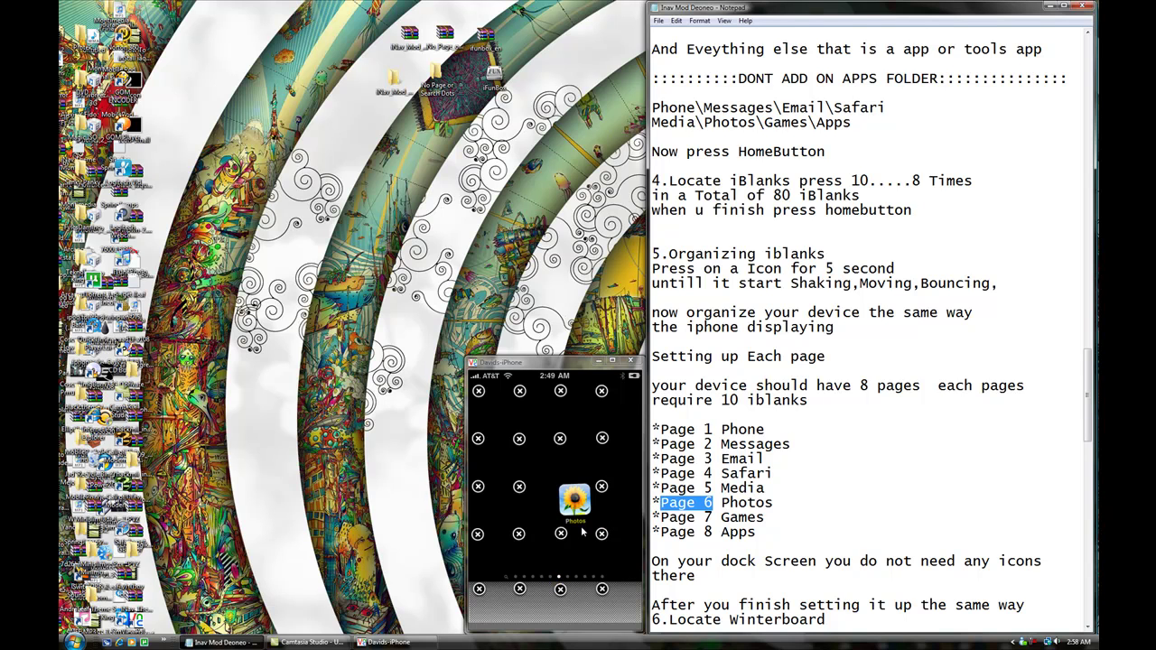
drag(720, 502, 778, 502)
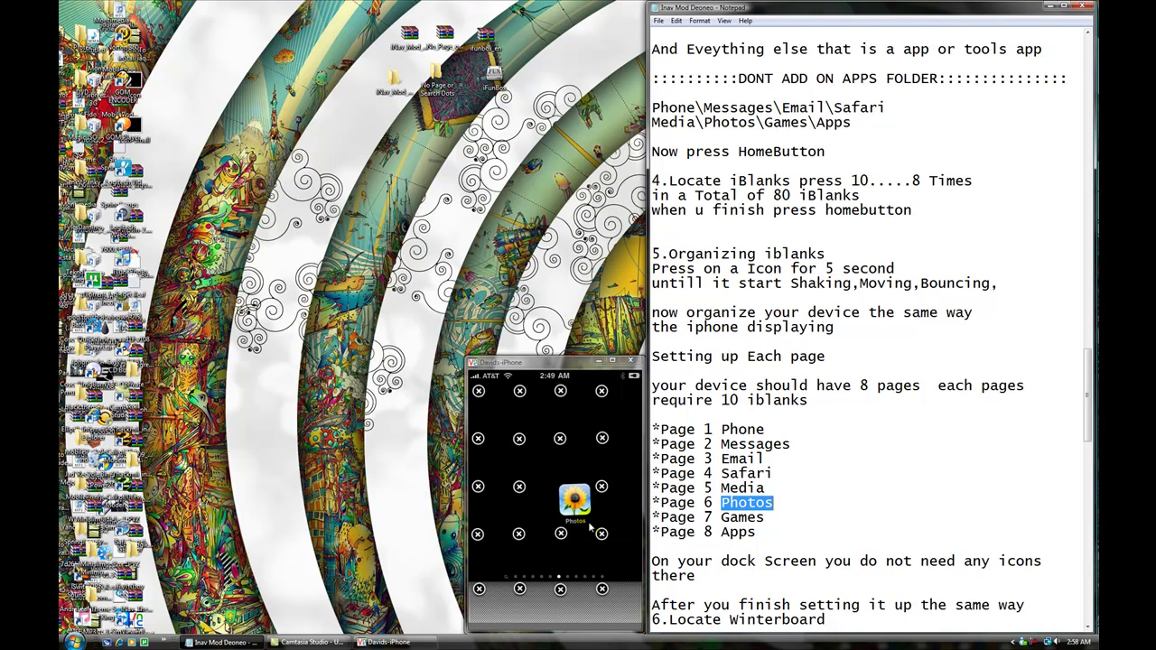
click(857, 517)
Match page 7 (Games) and page 8 (Apps) with the notes, ending on Apps
drag(660, 517, 708, 525)
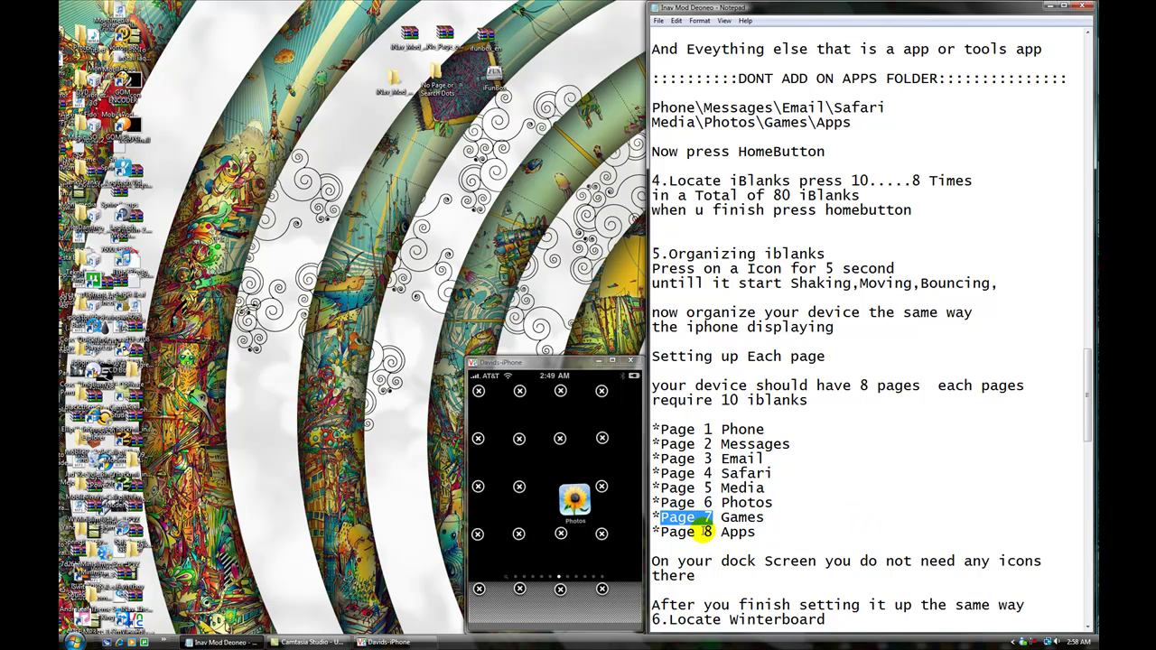
click(675, 522)
drag(662, 518, 710, 519)
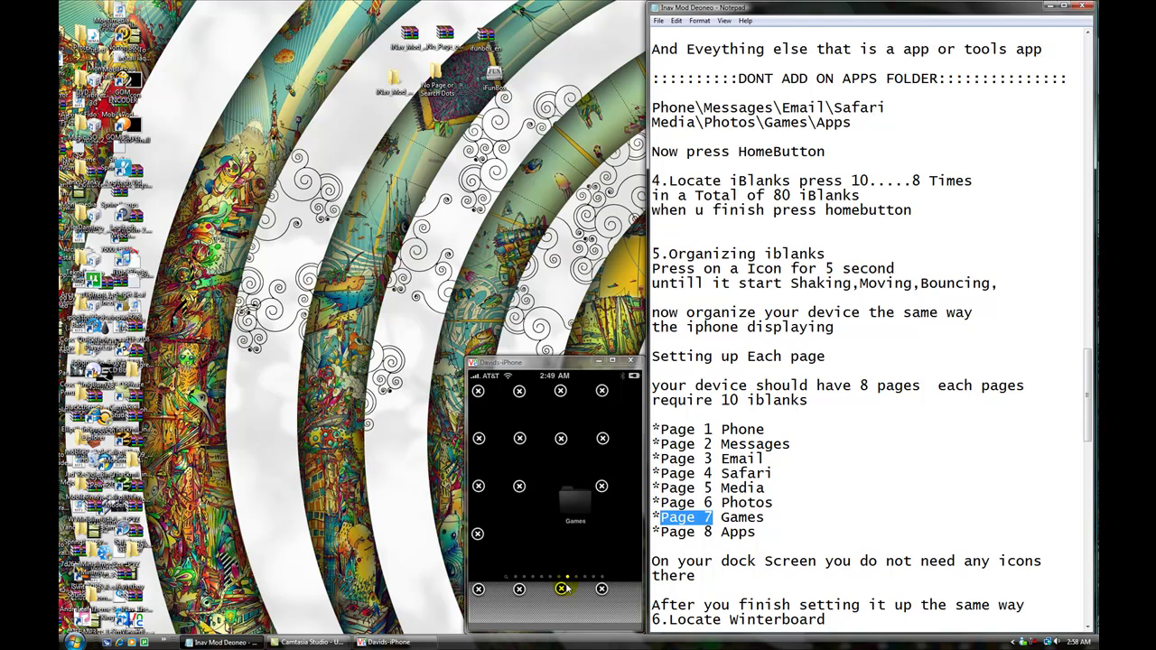
double_click(727, 517)
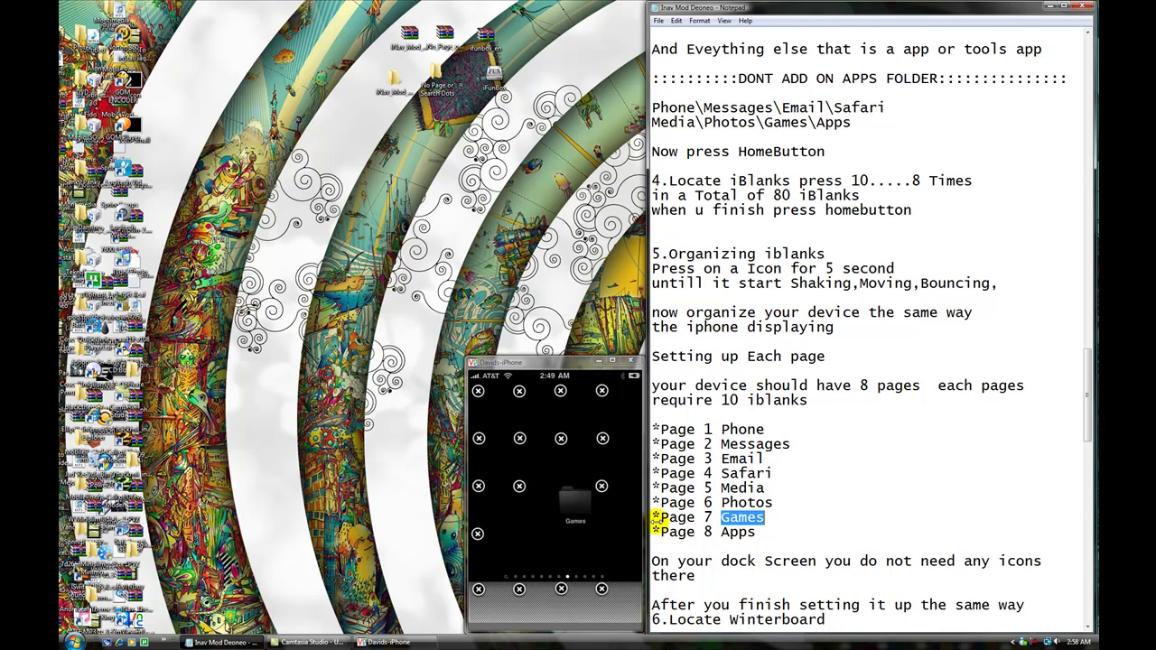
click(817, 510)
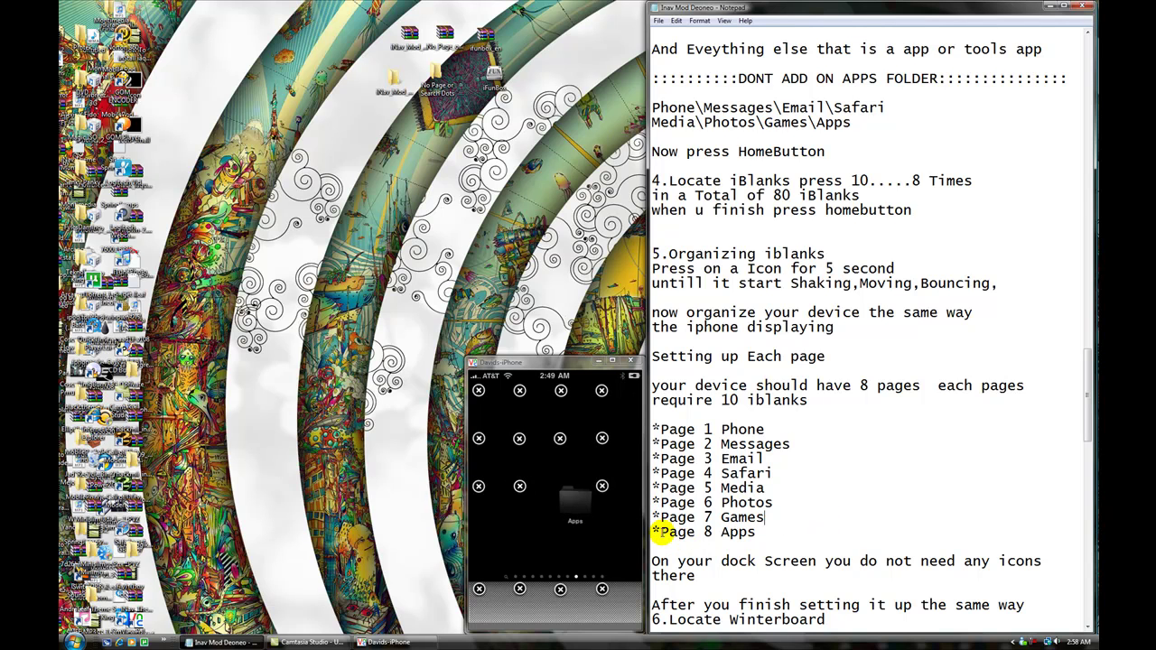
drag(661, 533, 713, 533)
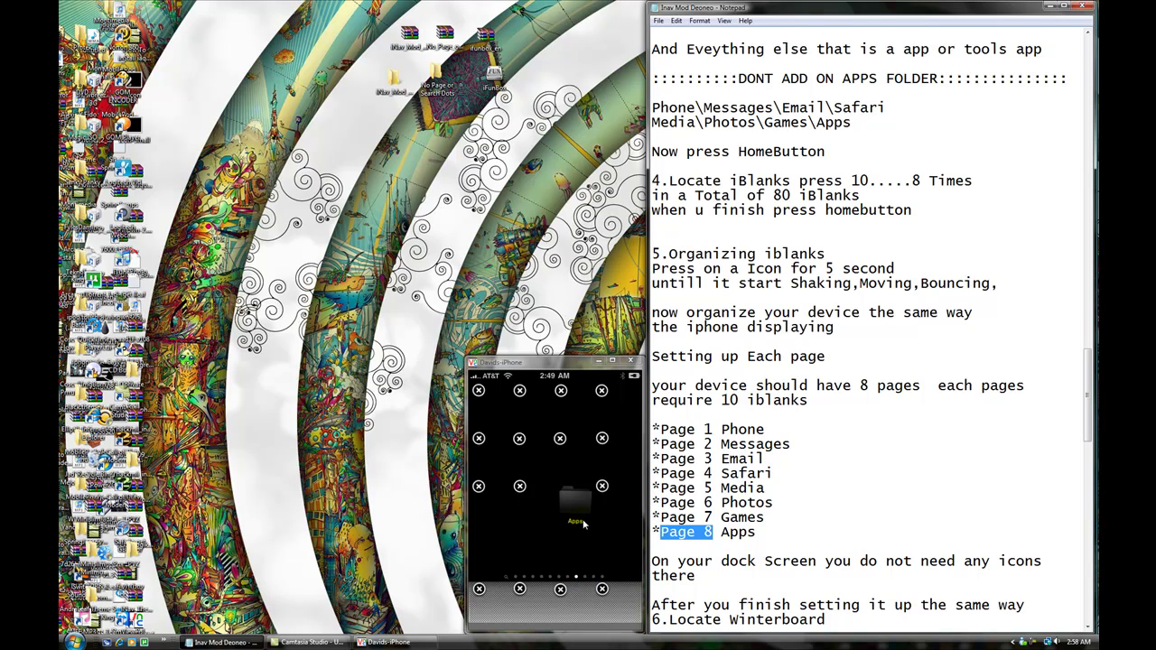
drag(719, 533, 770, 534)
click(802, 533)
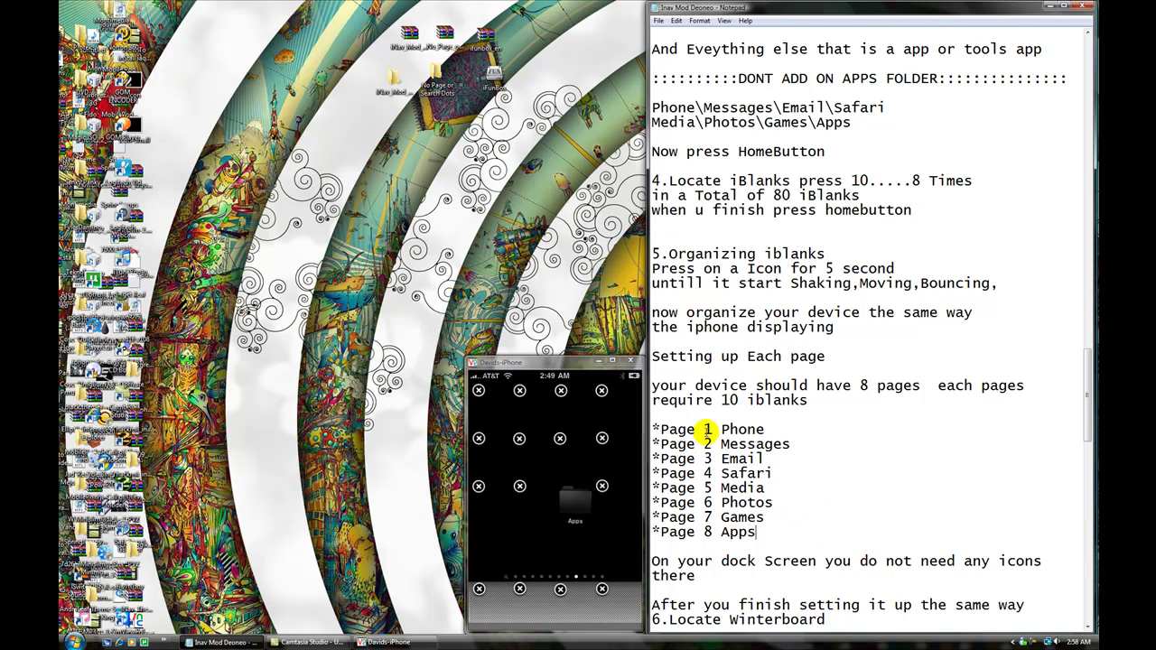
Read the empty-dock paragraph and the WinterBoard step introduction in Notepad
scroll(726, 444, down, 1)
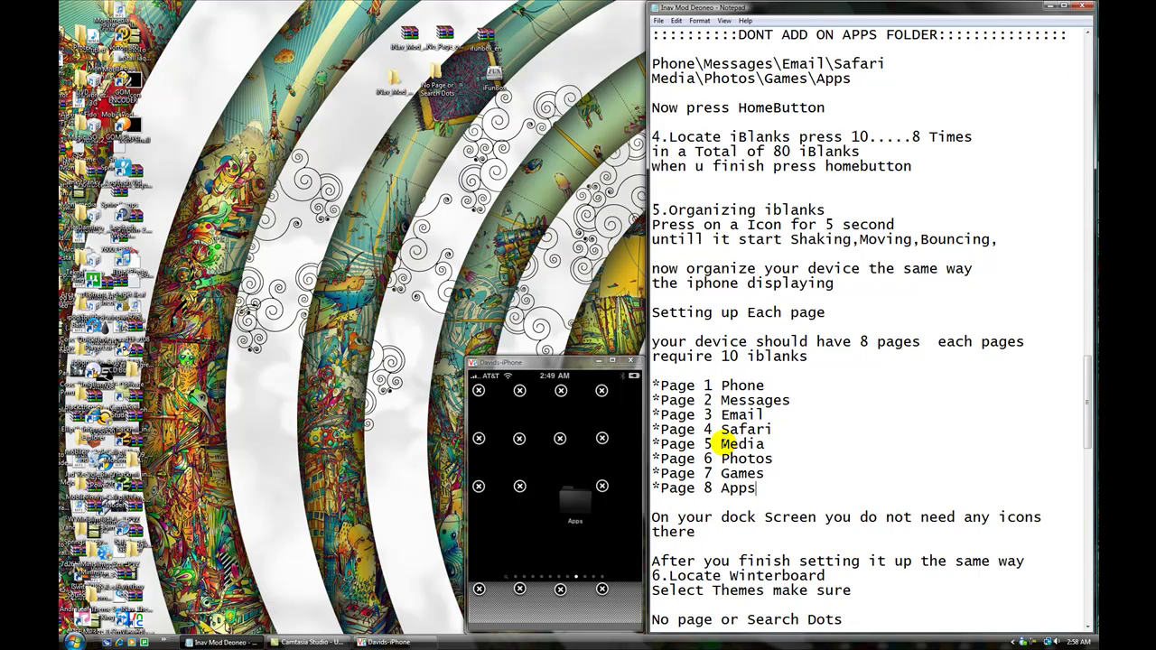
scroll(713, 431, down, 2)
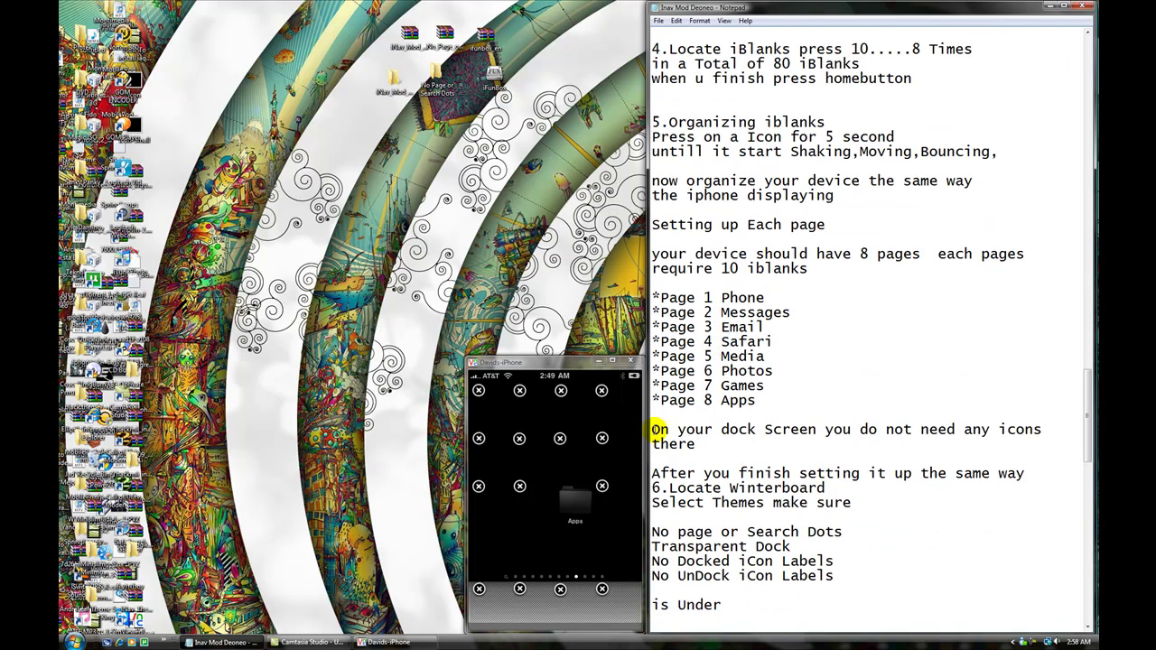
drag(652, 429, 1033, 442)
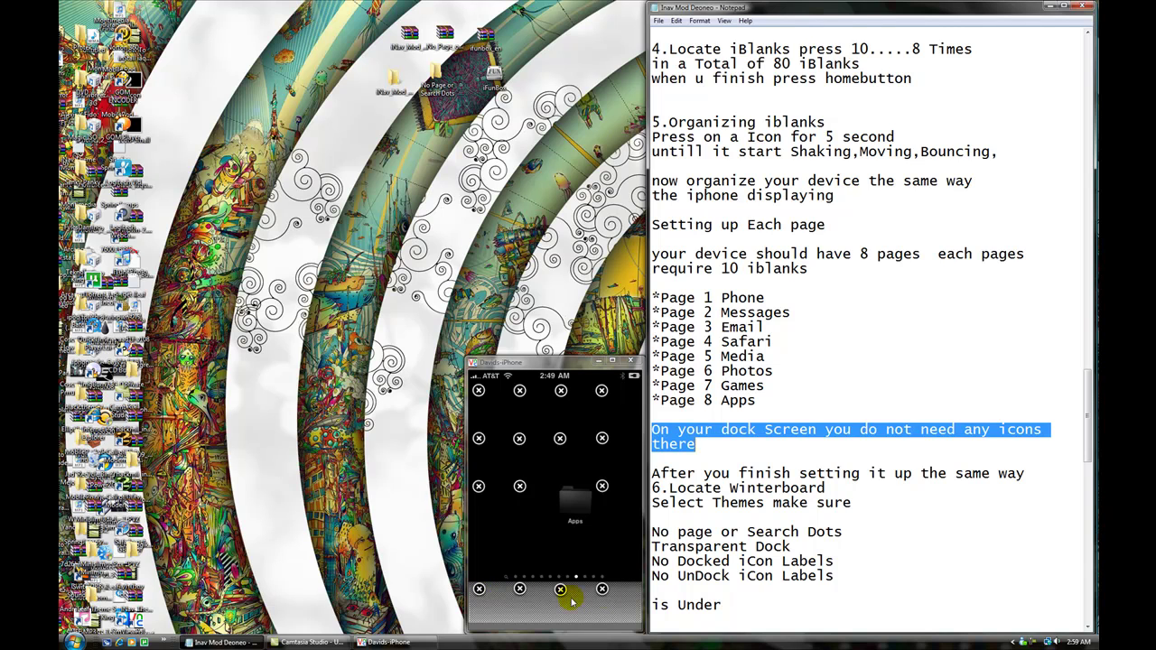
click(769, 447)
drag(651, 473, 828, 489)
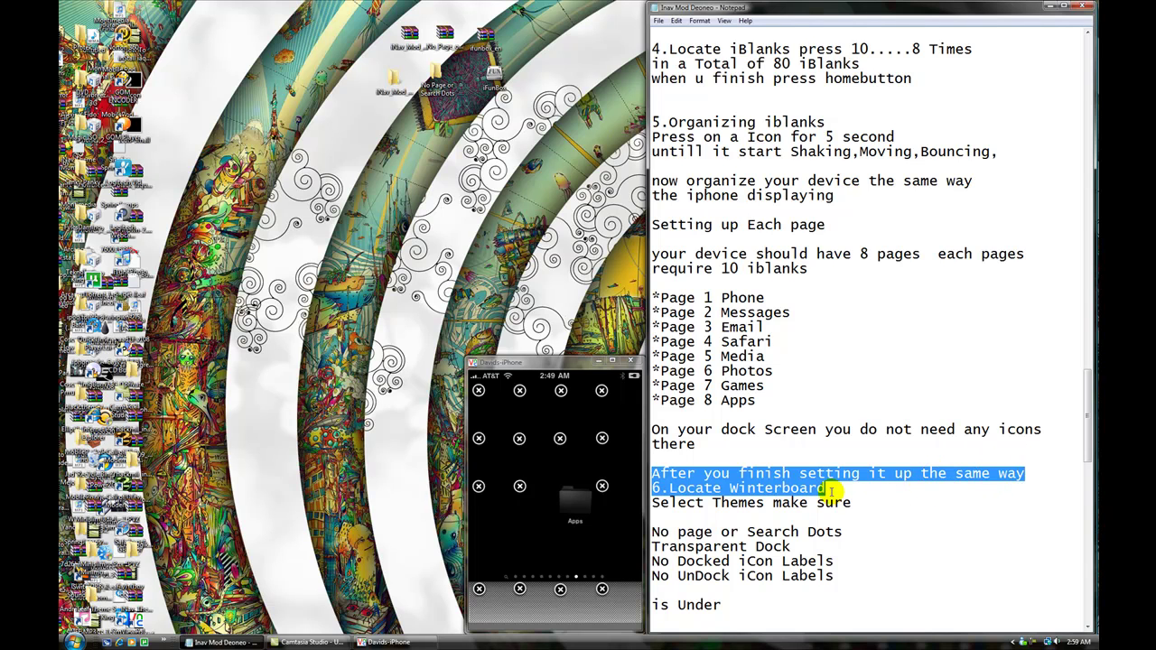
click(830, 488)
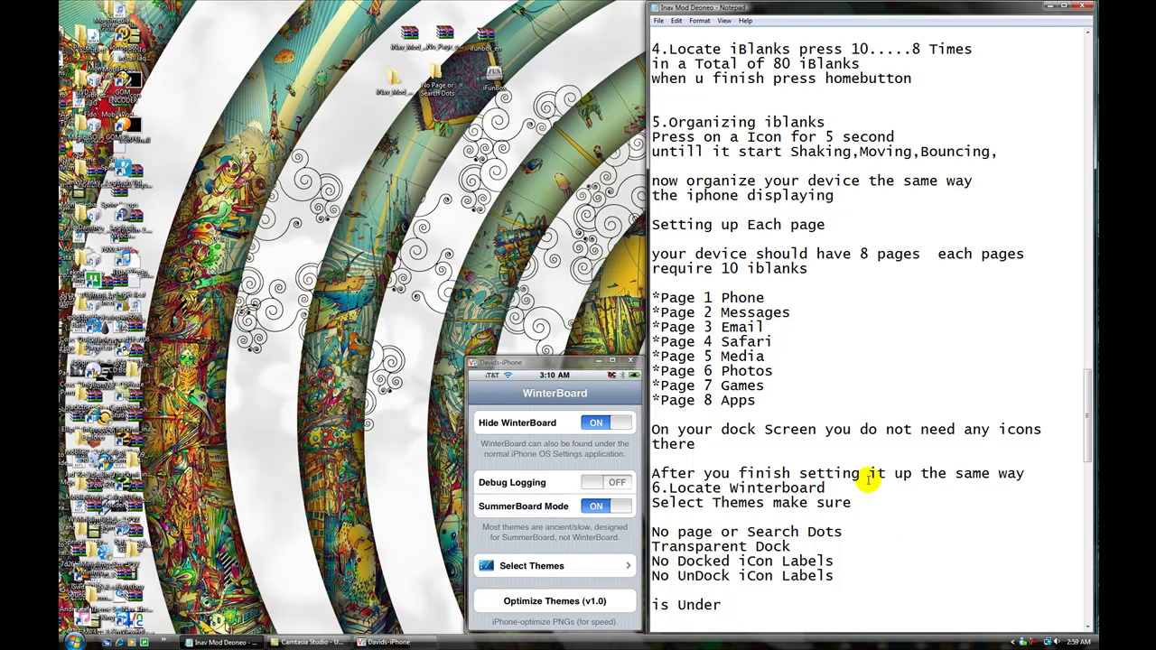
Follow the 'Locate Winterboard' and 'Select Themes' notes into WinterBoard's theme list
scroll(869, 484, down, 3)
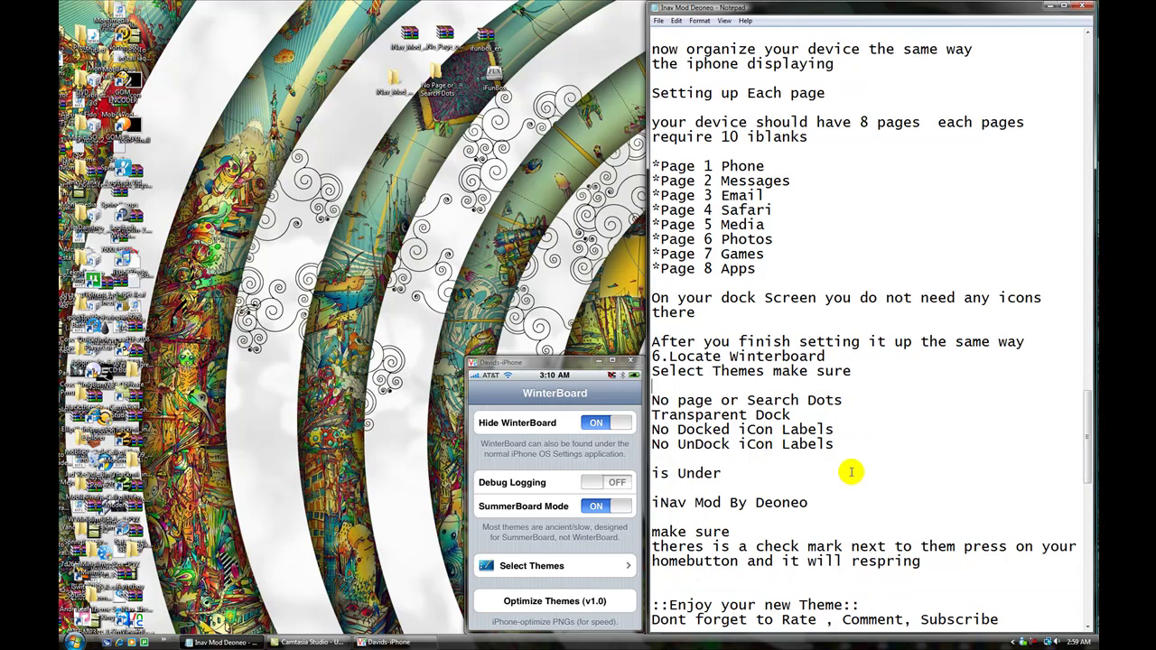
click(874, 399)
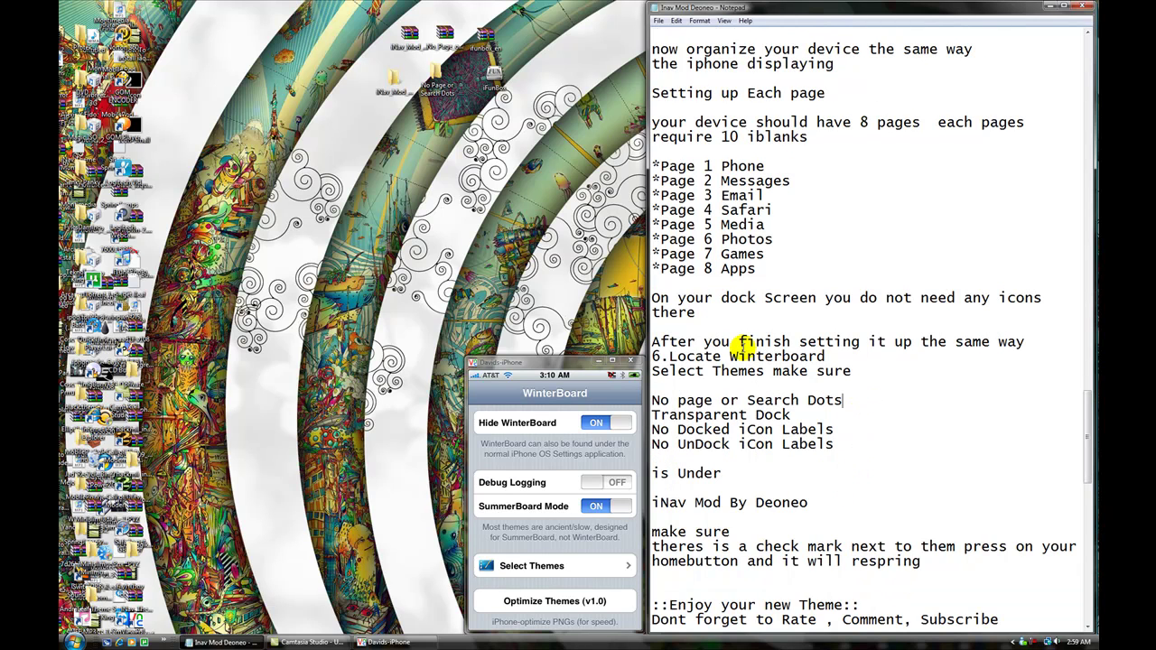
drag(668, 356, 839, 357)
click(840, 356)
drag(660, 367, 813, 371)
click(869, 343)
click(542, 569)
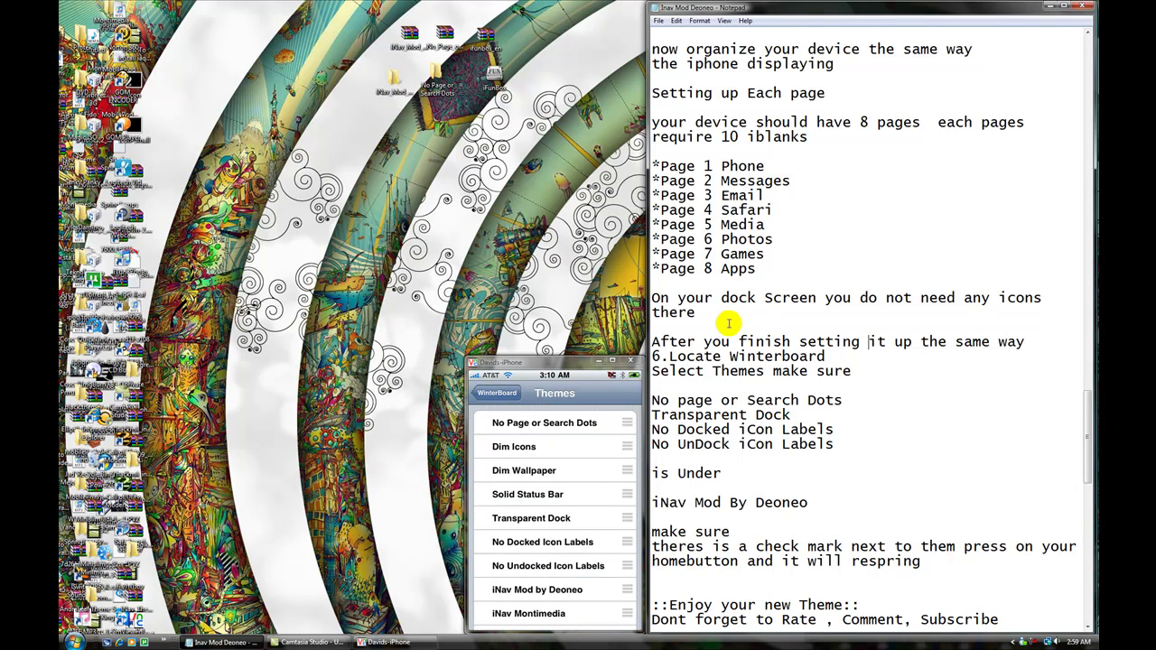
Check the guide's required themes and enable No Page or Search Dots in WinterBoard
scroll(840, 389, down, 1)
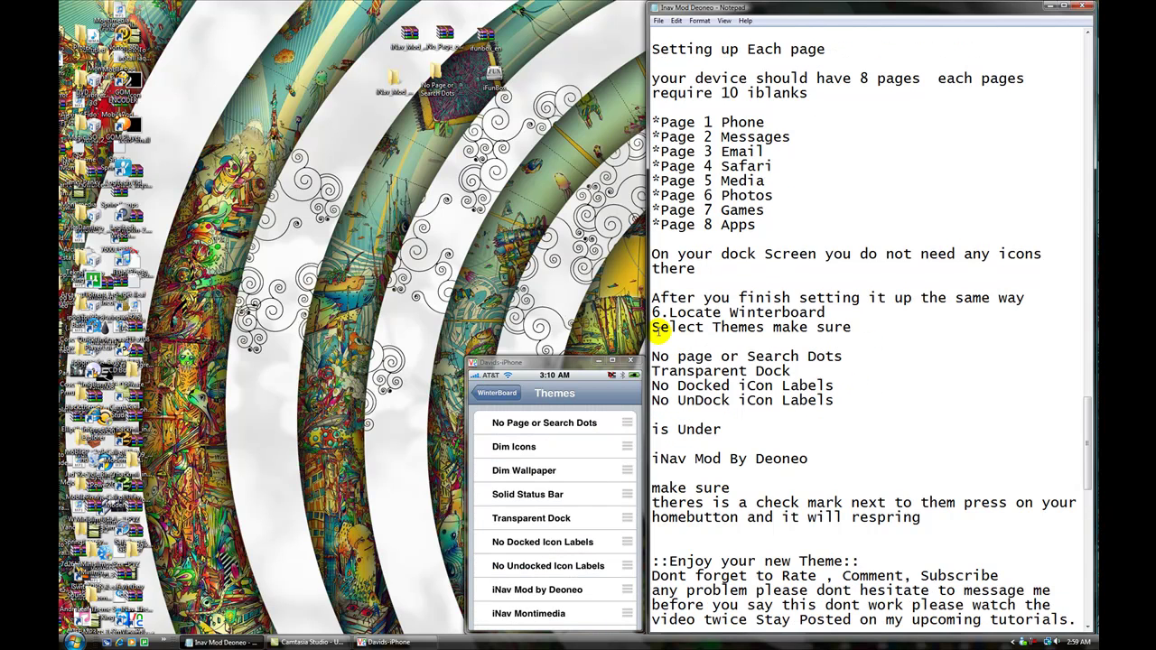
drag(763, 329, 852, 329)
click(861, 329)
drag(652, 356, 815, 468)
click(852, 432)
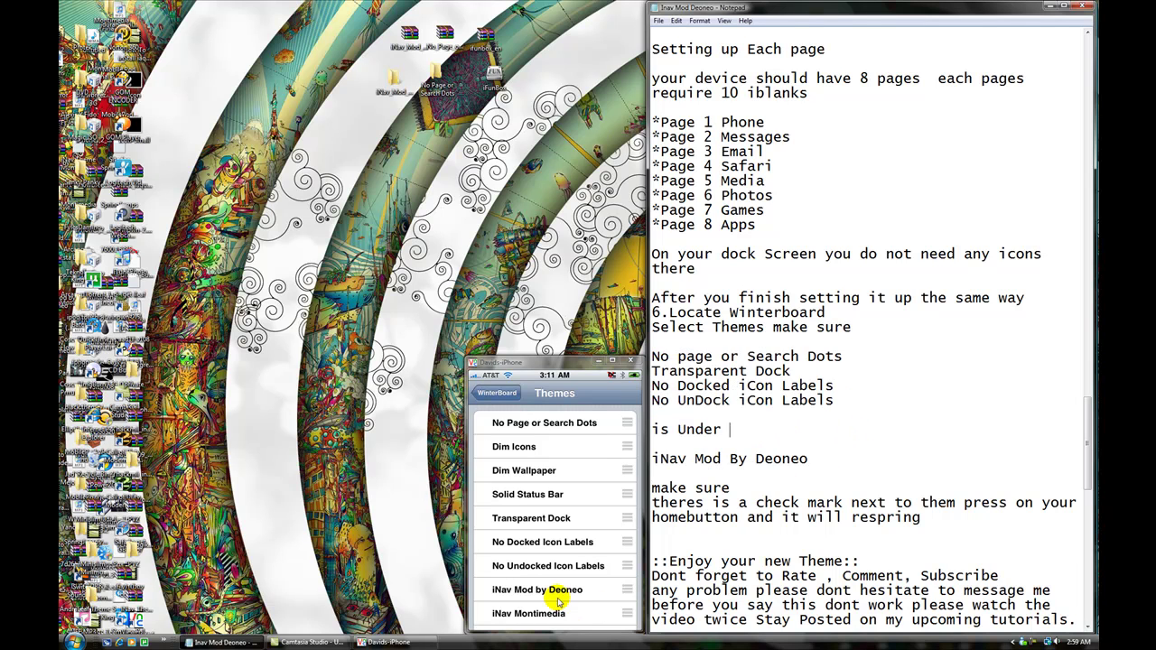
drag(652, 356, 850, 357)
click(852, 355)
click(499, 421)
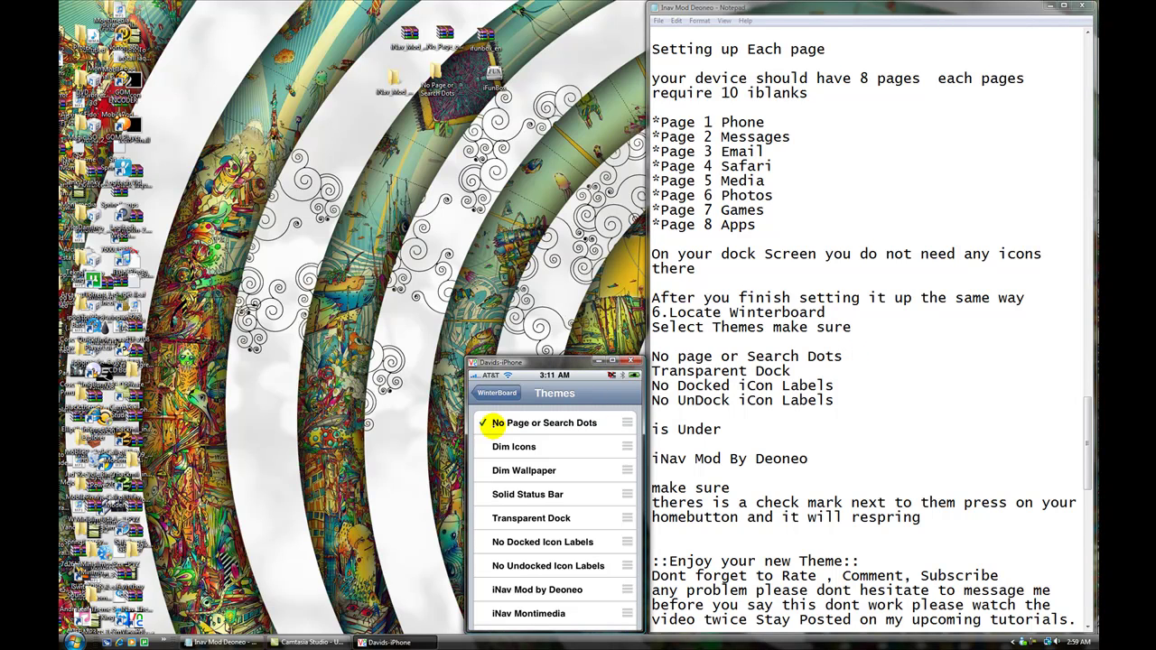
Enable the Transparent Dock and No Docked Icon Labels themes
drag(652, 371, 785, 371)
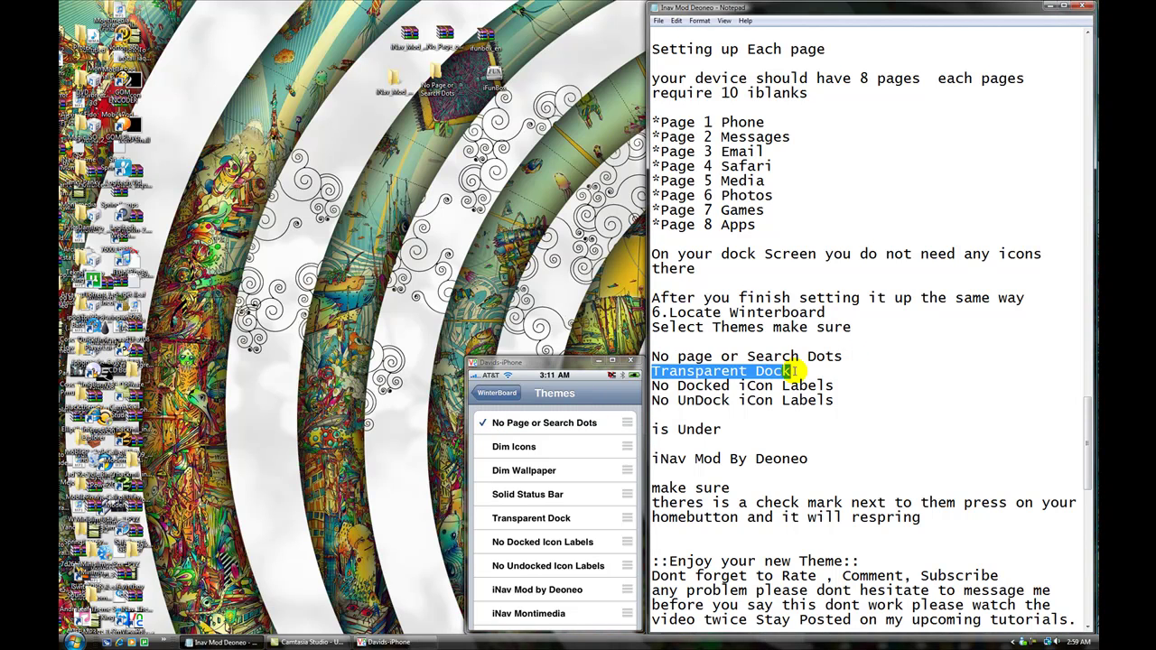
click(800, 371)
click(508, 520)
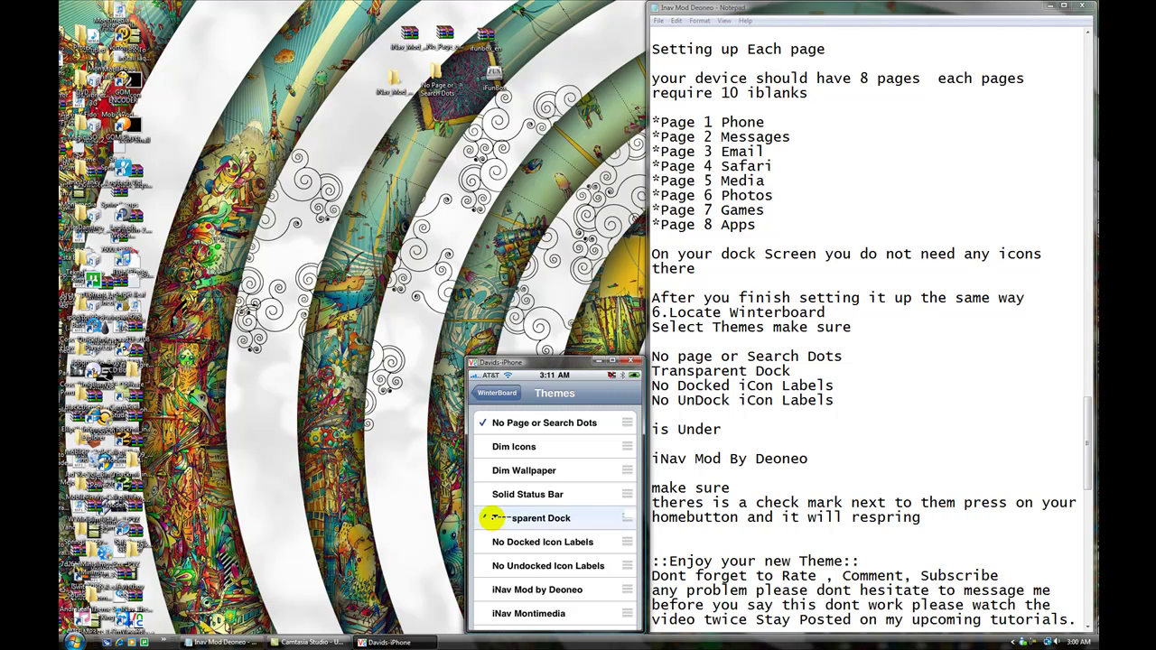
drag(652, 385, 849, 386)
click(847, 385)
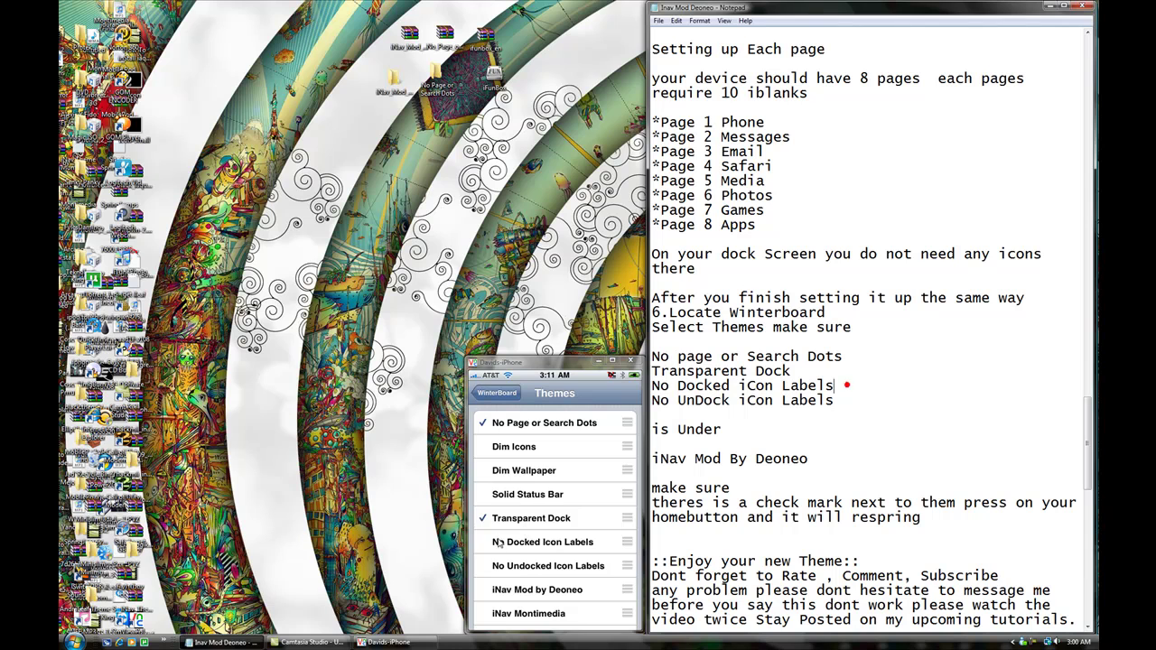
click(499, 541)
Check the No Undocked Icon Labels and iNav Mod by Deoneo themes
drag(653, 402, 834, 402)
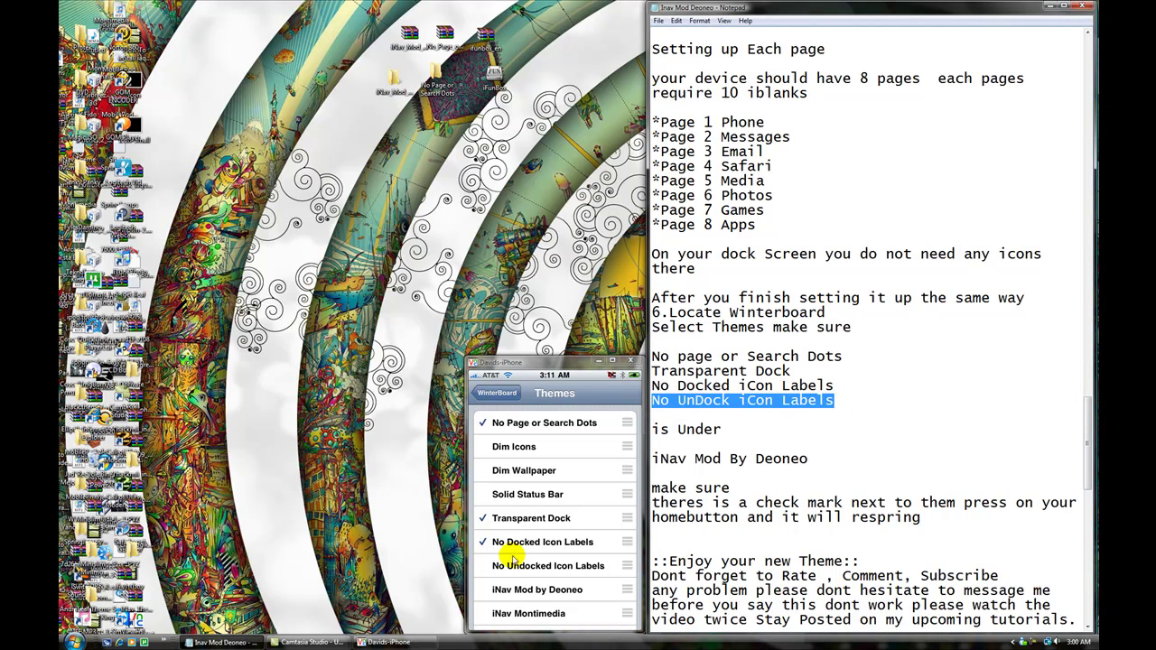
click(518, 560)
drag(652, 431, 721, 432)
click(654, 458)
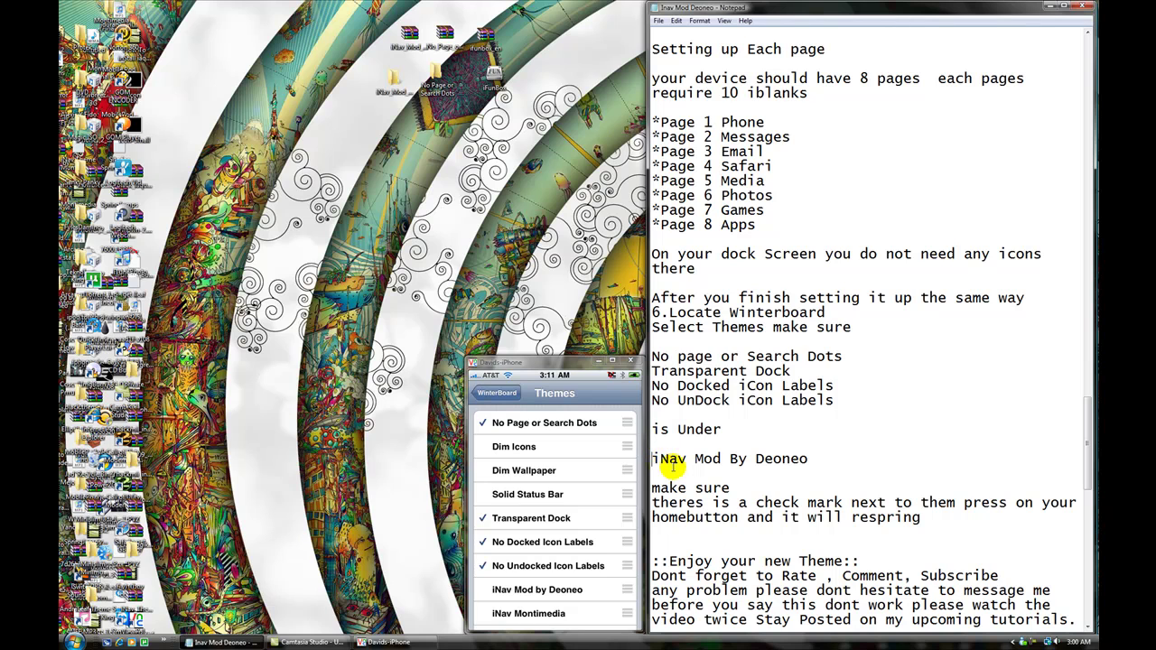
drag(652, 459, 808, 459)
drag(654, 431, 729, 431)
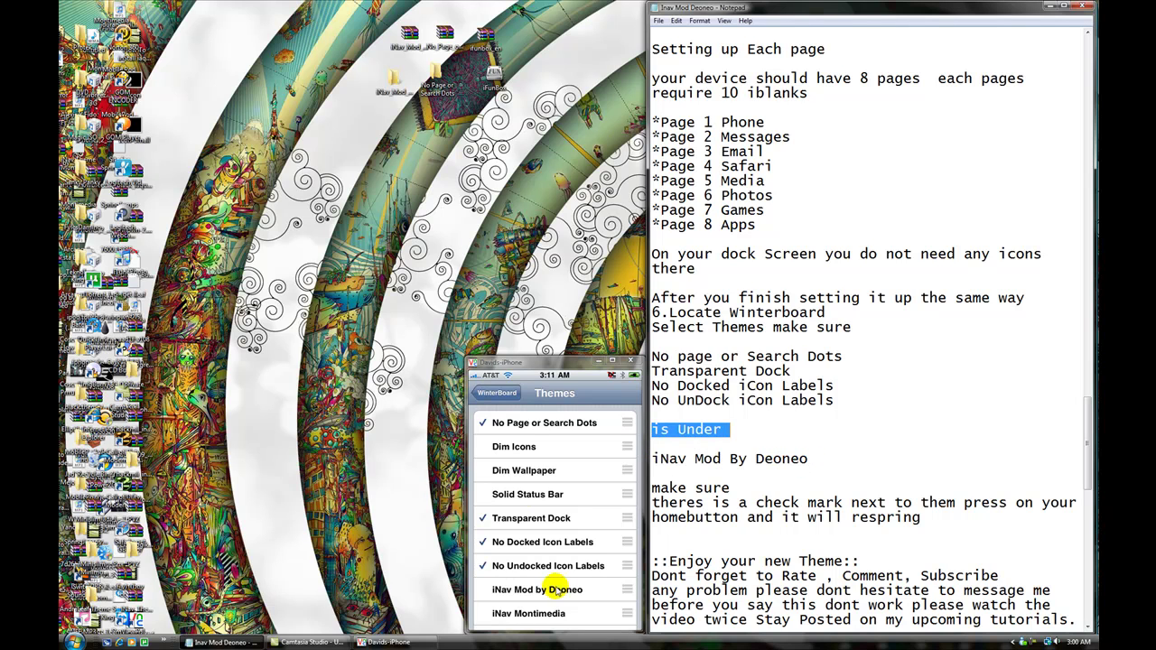
click(515, 588)
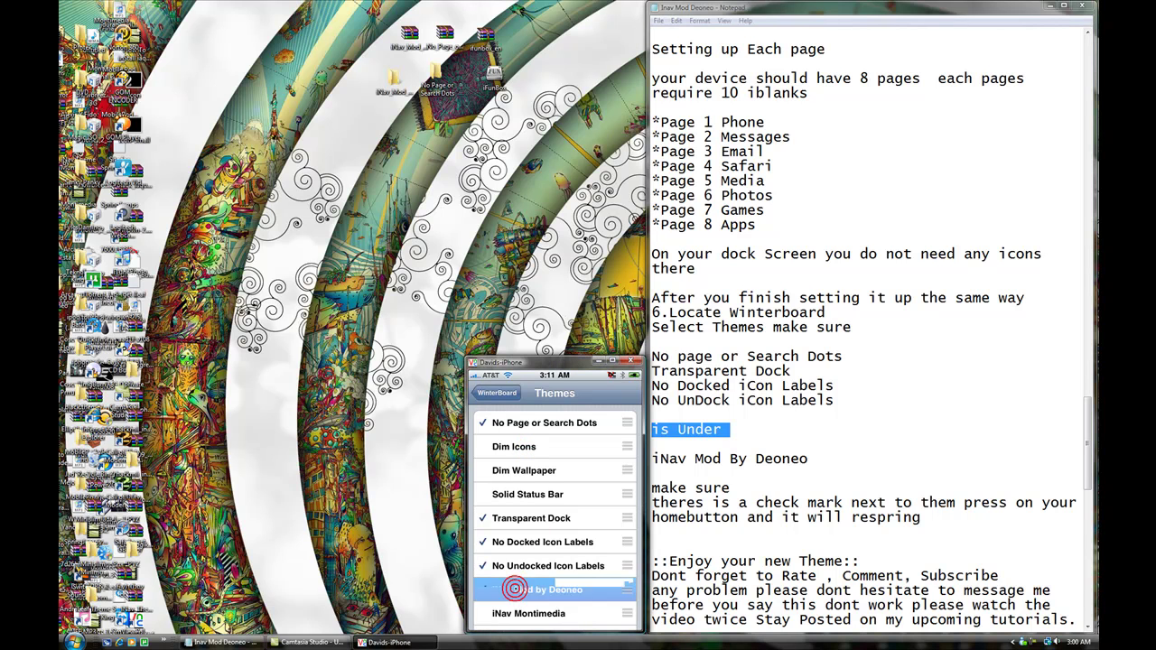
Scroll the guide to the 'make sure' instructions and highlight them
click(727, 481)
scroll(728, 476, down, 1)
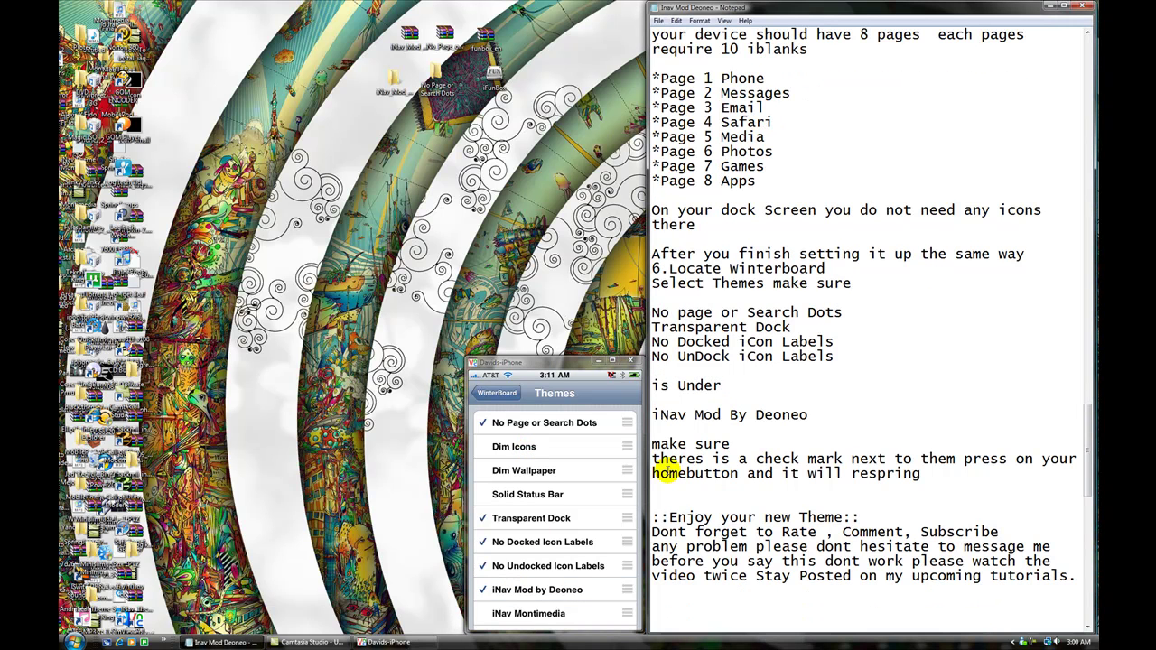
drag(652, 443, 923, 478)
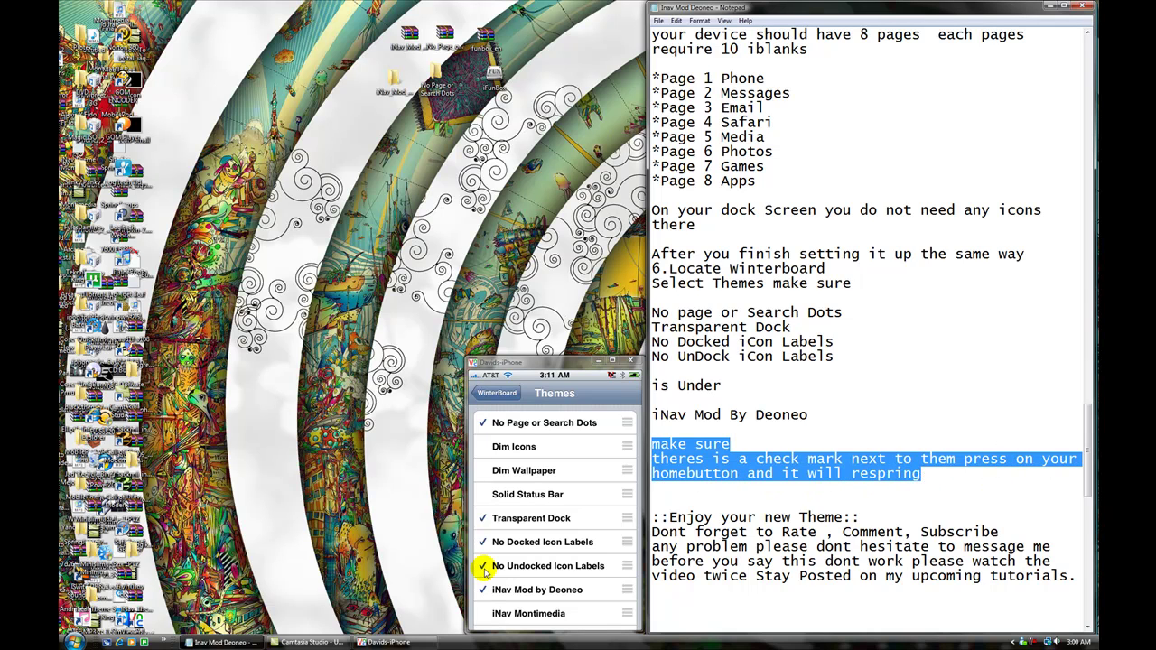
Send the phone to its home screen and add two blank lines after ::Enjoy your new Theme::
right_click(495, 446)
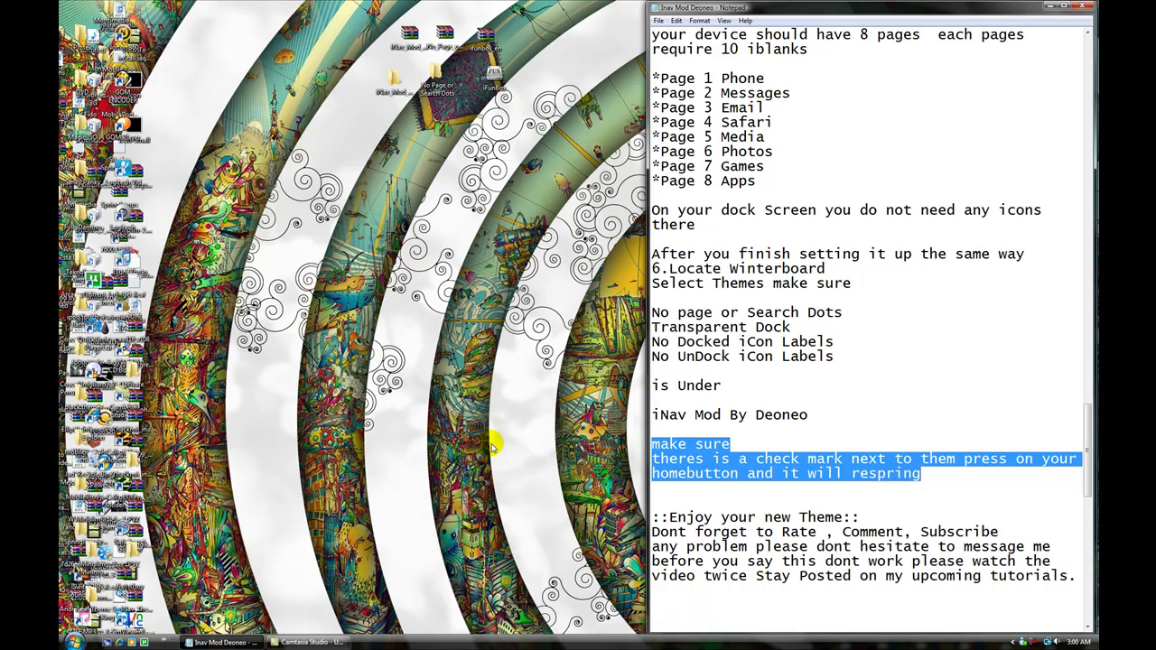
click(720, 390)
scroll(775, 399, down, 3)
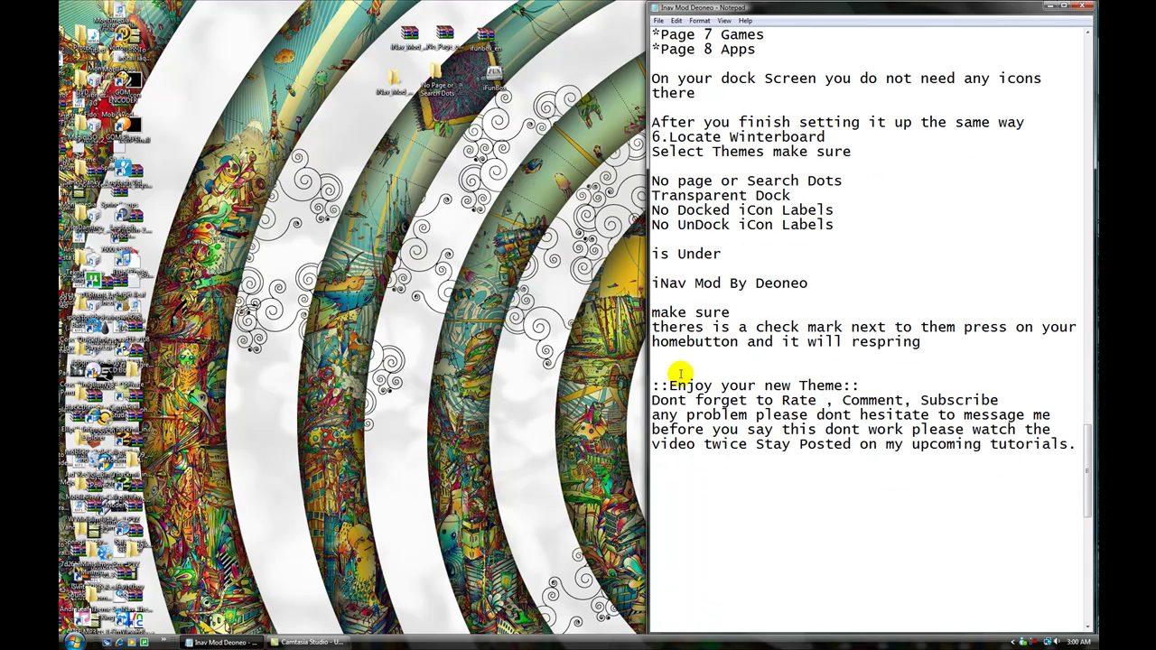
drag(669, 385, 847, 383)
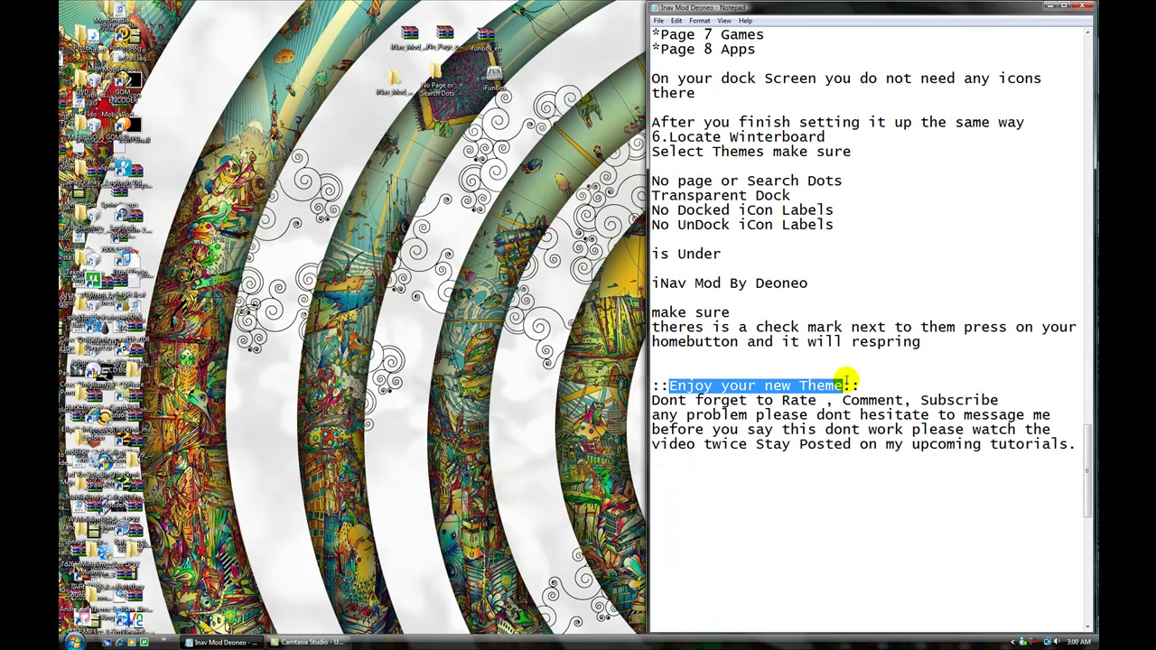
click(847, 373)
click(866, 383)
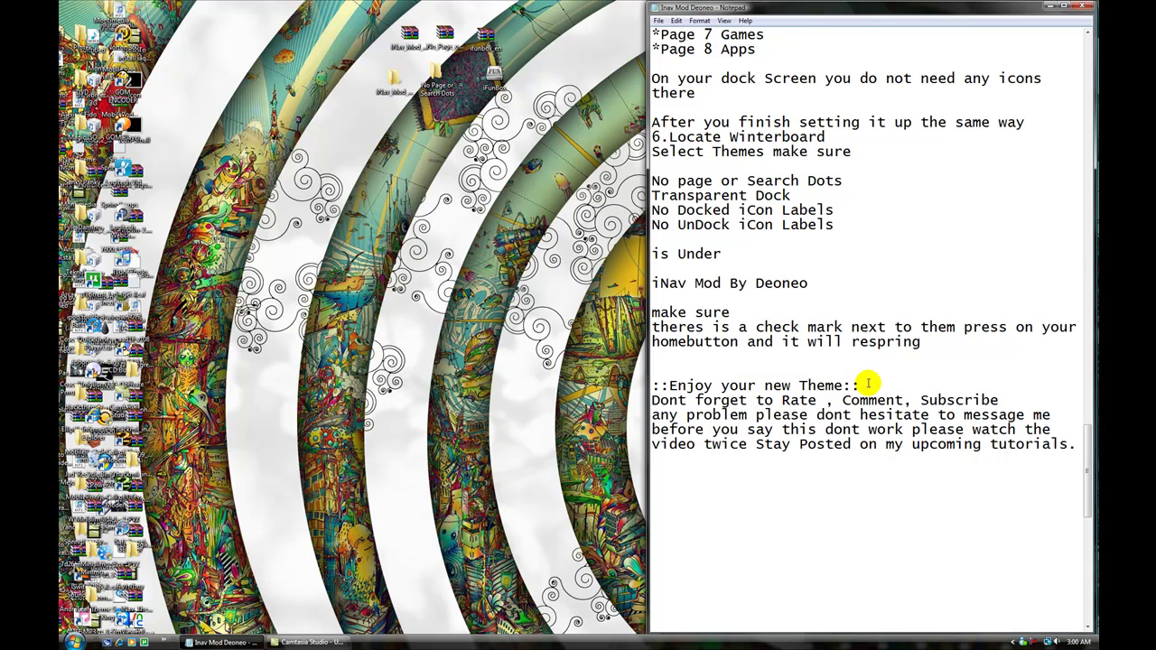
key(Return)
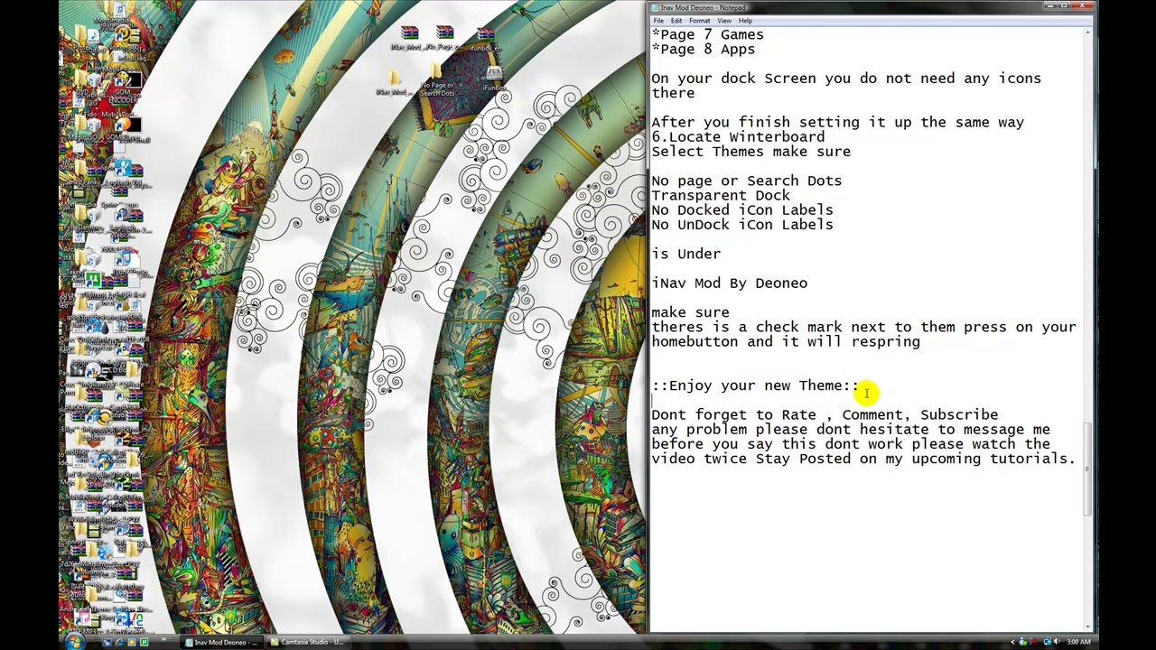
key(Return)
Insert a blank line after the Subscribe line and review the closing problem-report lines
drag(652, 430, 1008, 430)
click(1009, 430)
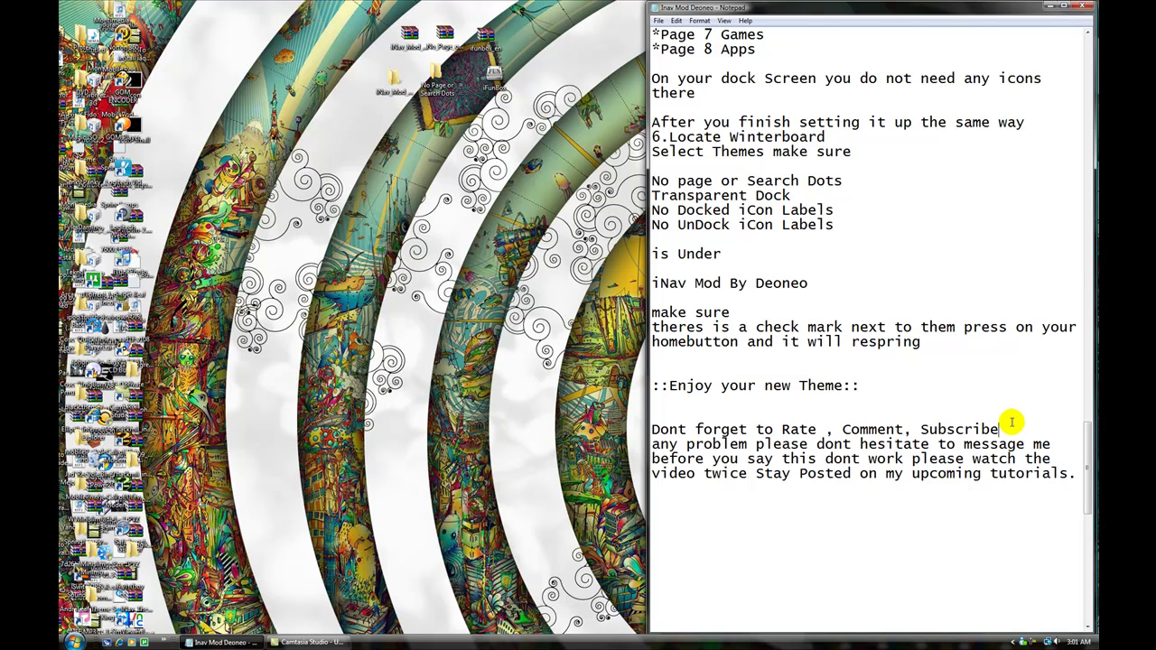
key(Return)
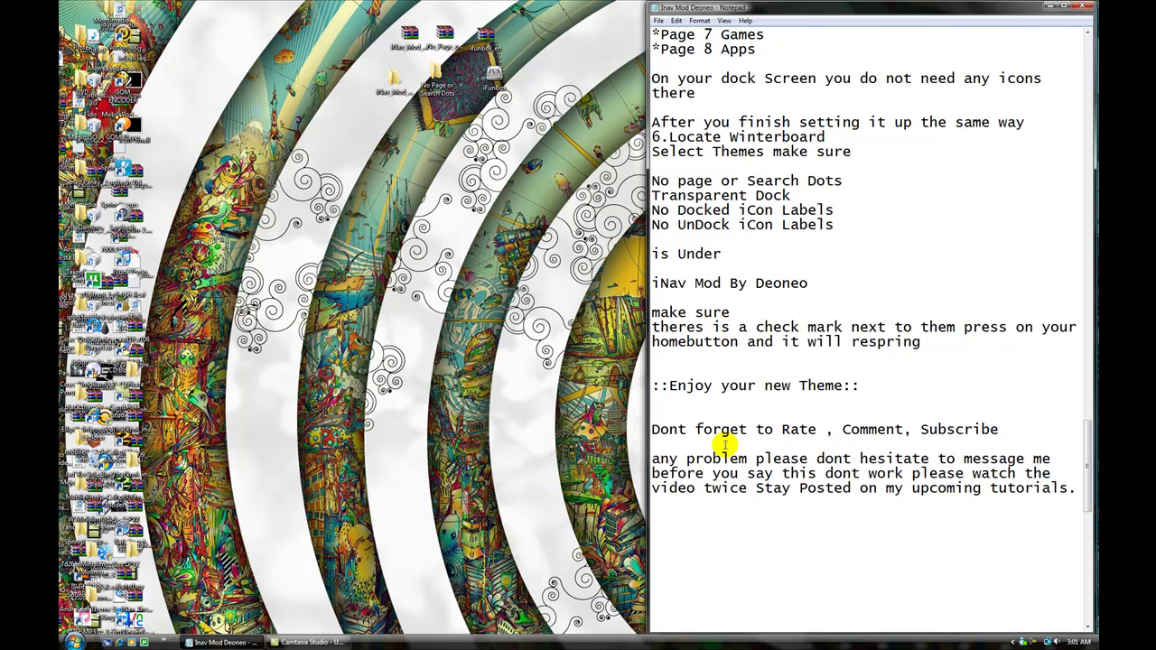
drag(654, 461, 1066, 456)
click(1066, 455)
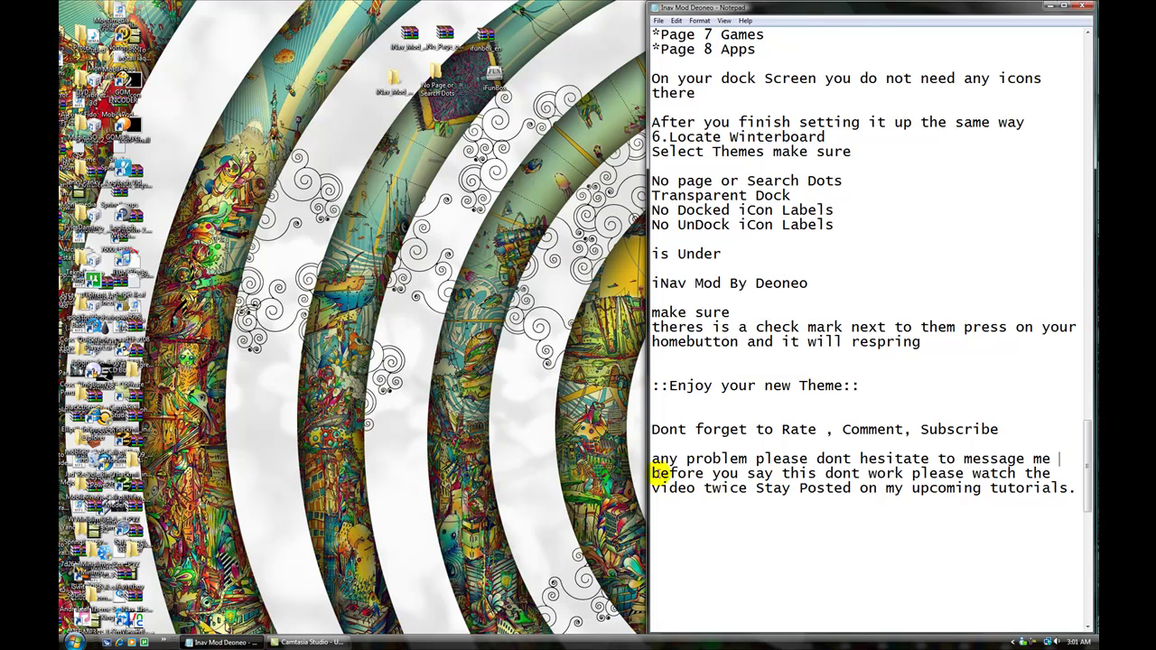
drag(652, 473, 960, 499)
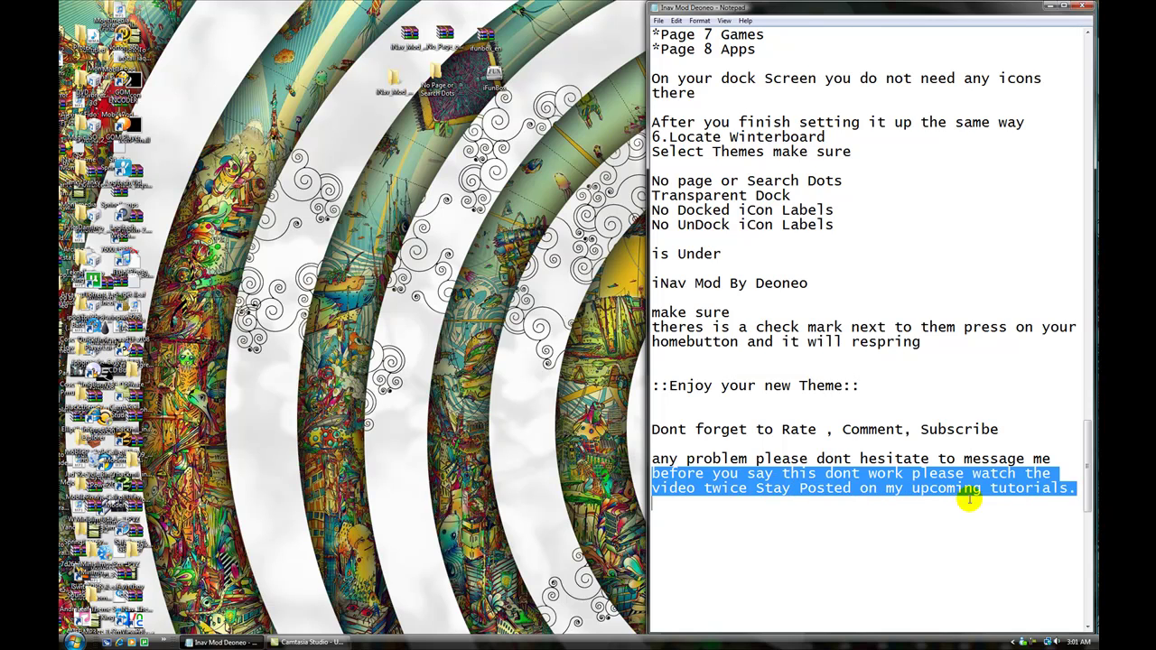
click(1076, 485)
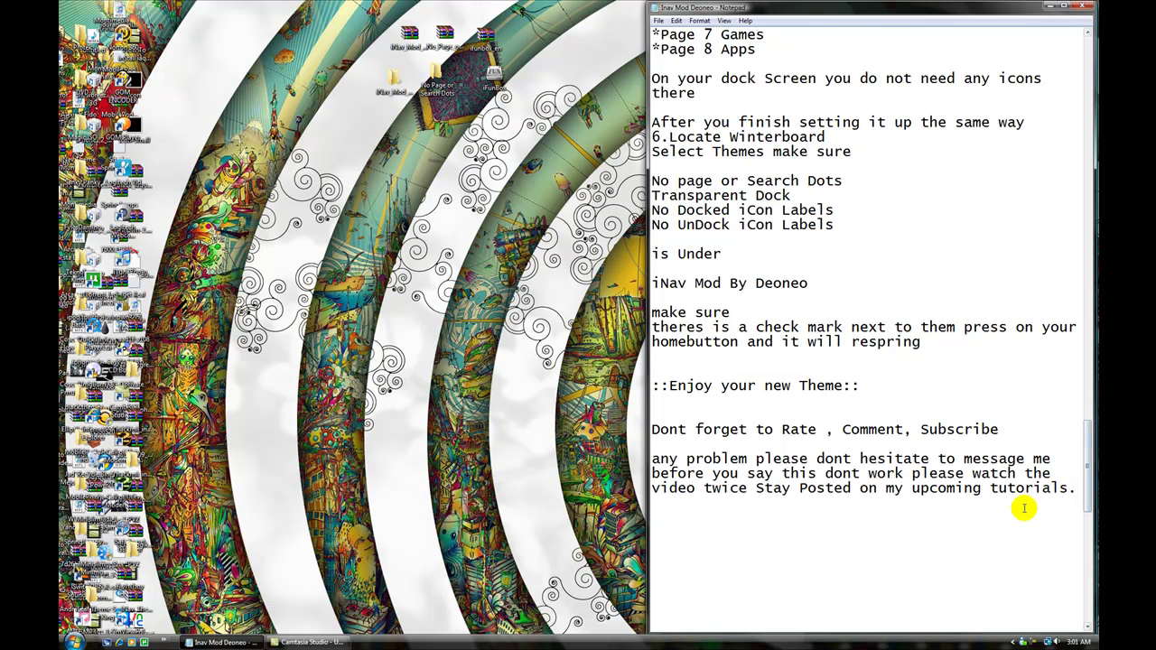
Launch VNC Viewer, connect to the iPhone, and reposition its window
click(74, 641)
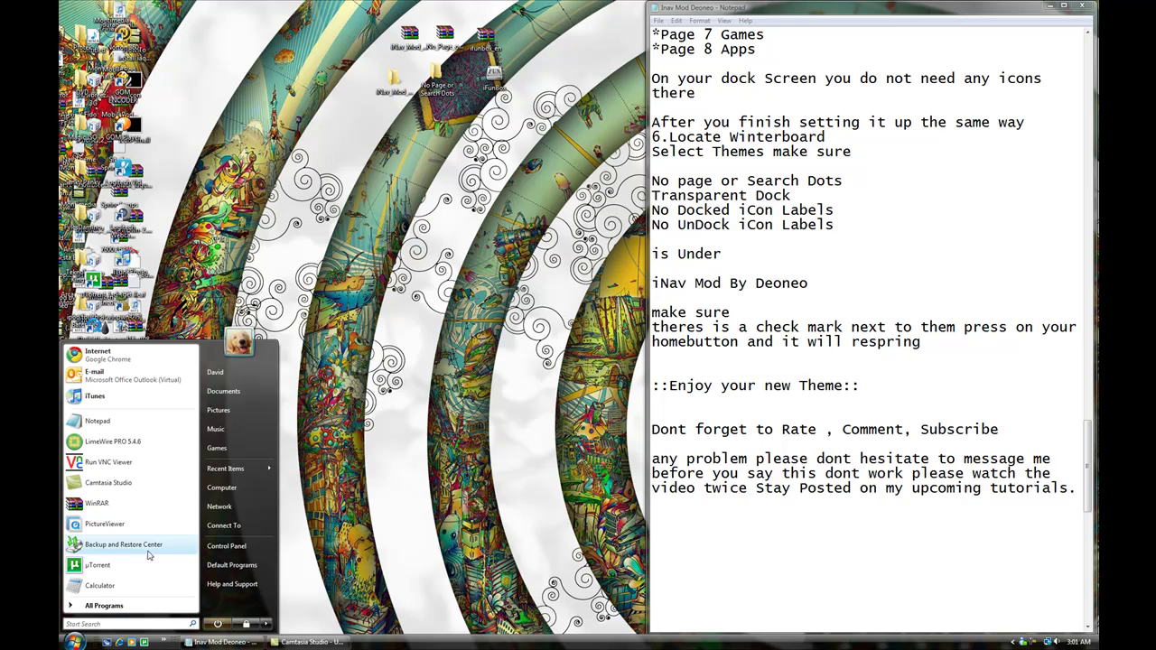
click(108, 461)
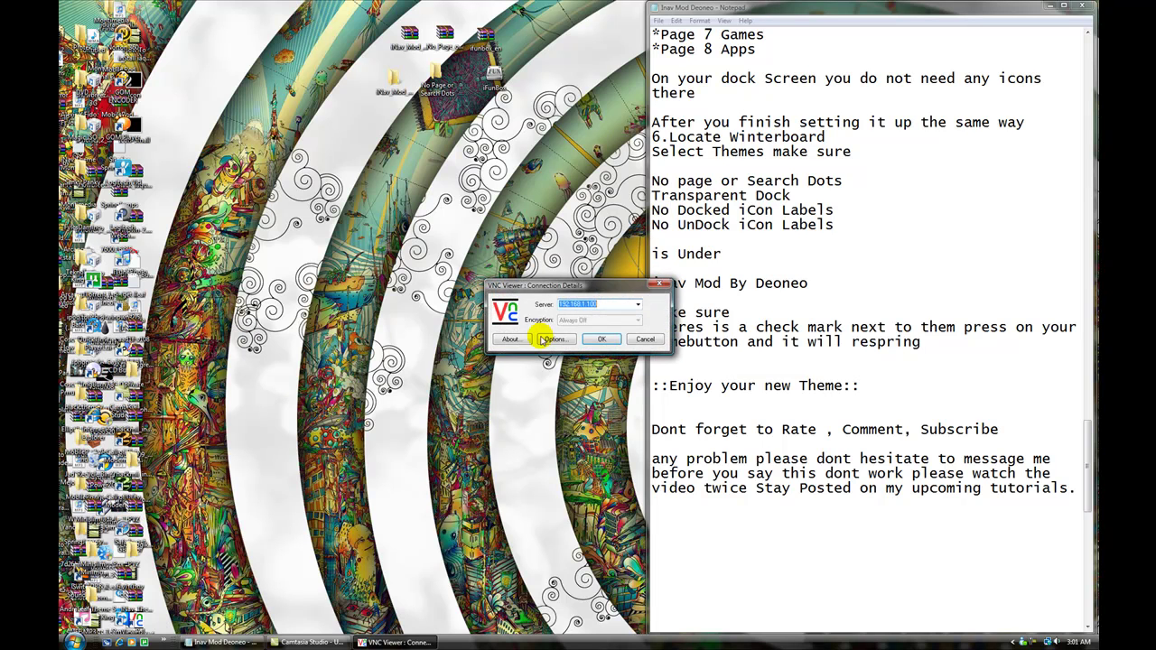
click(602, 338)
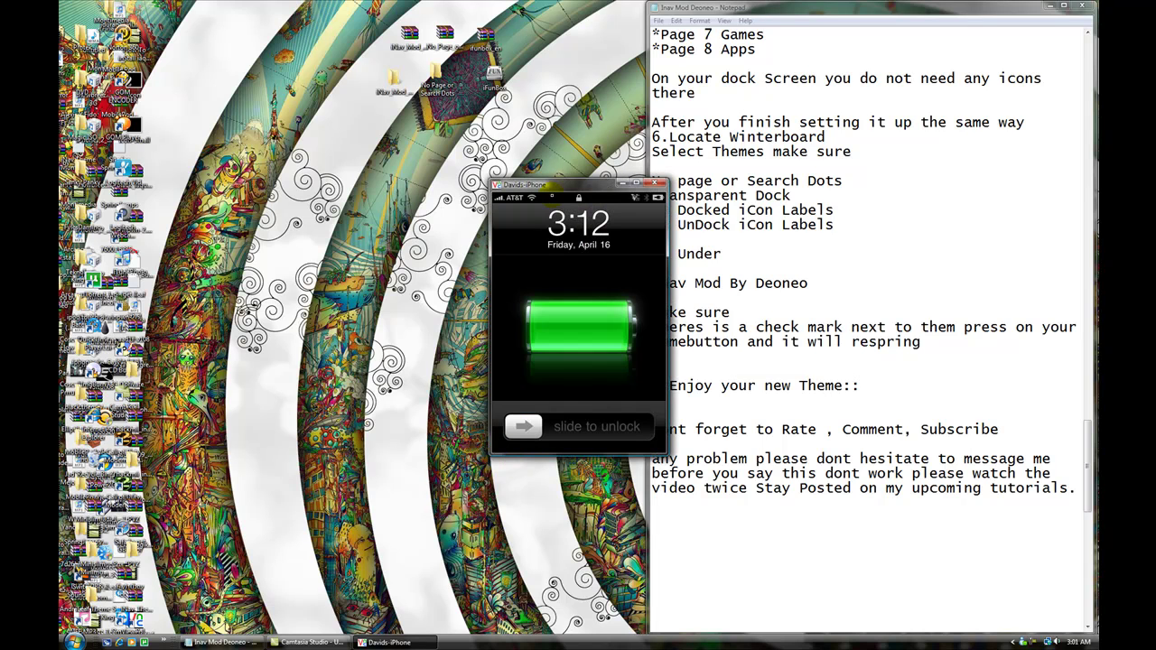
drag(551, 190, 528, 334)
Turn off Show Desktop Icons from the desktop's View menu
right_click(457, 233)
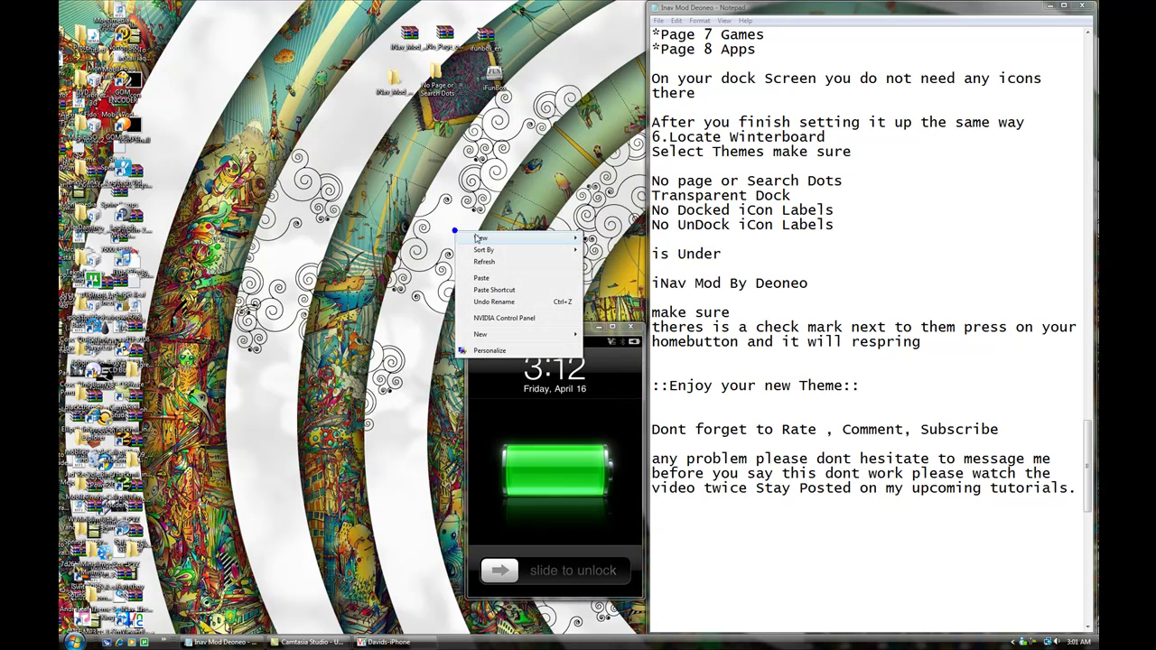
mouse_move(564, 242)
click(624, 305)
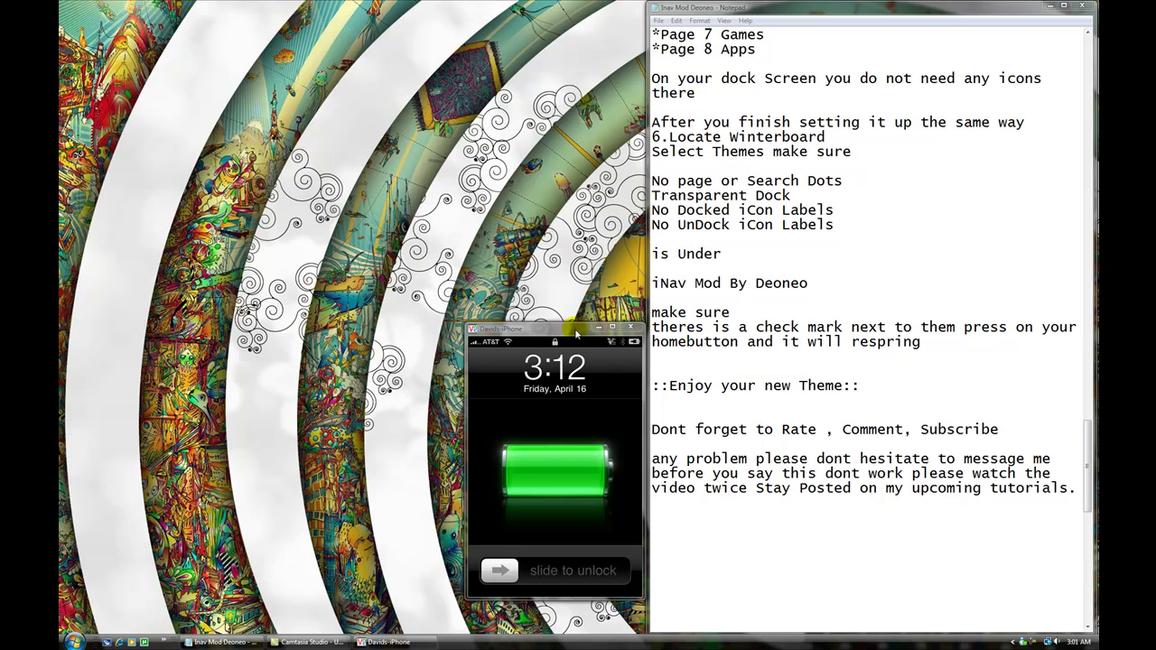
drag(572, 330, 569, 338)
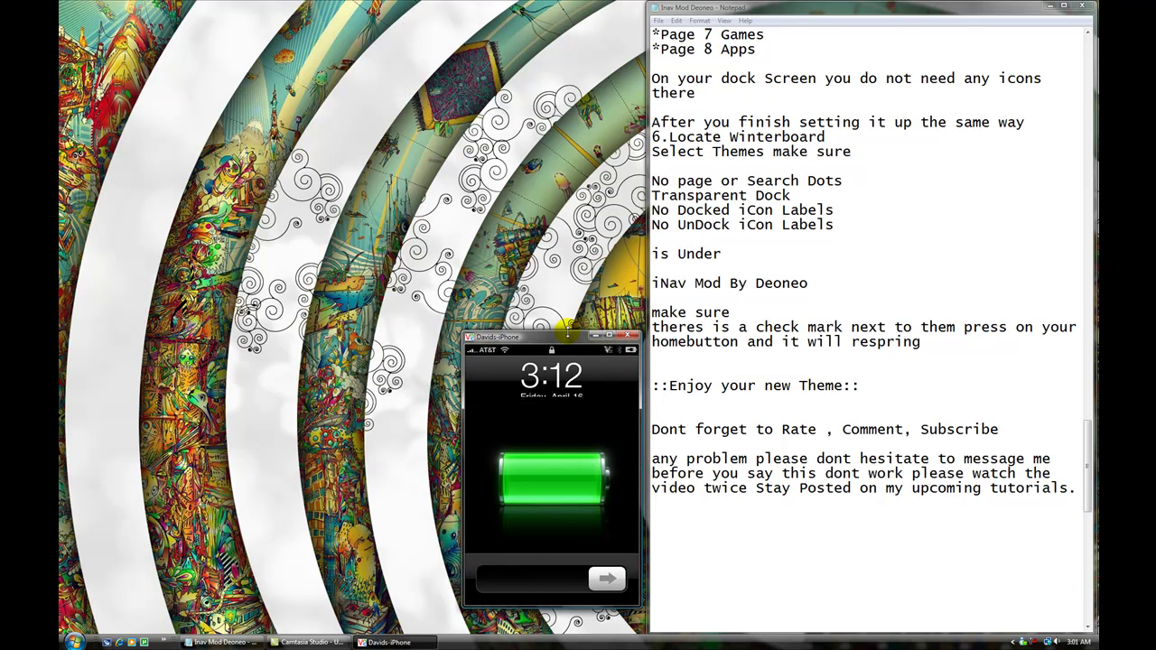